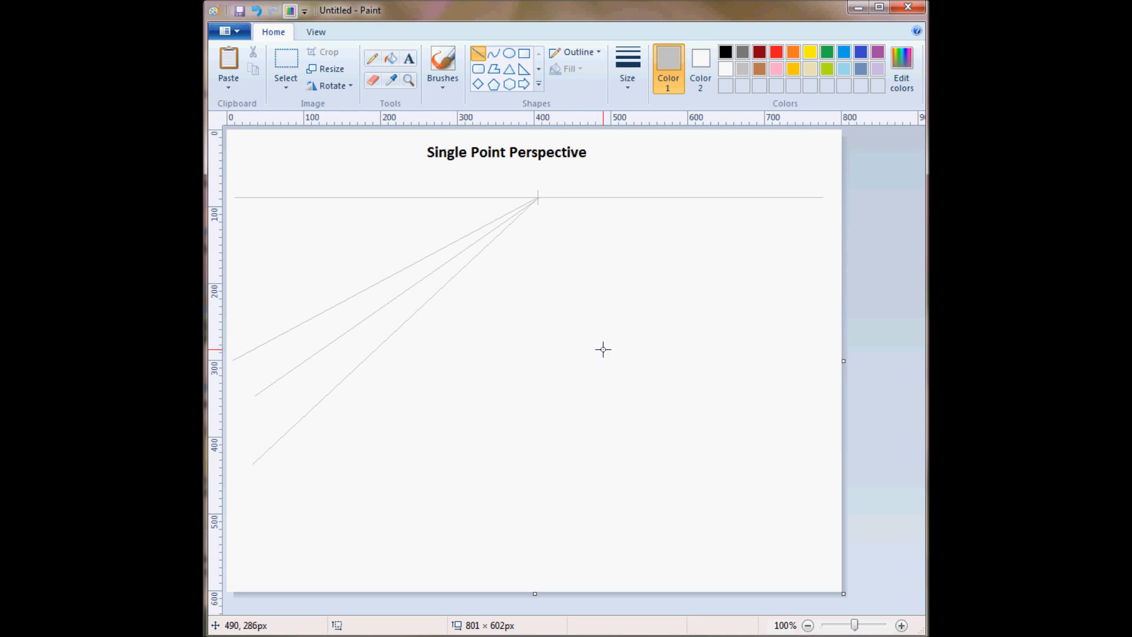
# With a black 3 px line, draw a box front's top edge about 90 px wide and right edge about 71 px high between the guide lines.
pyautogui.click(635, 76)
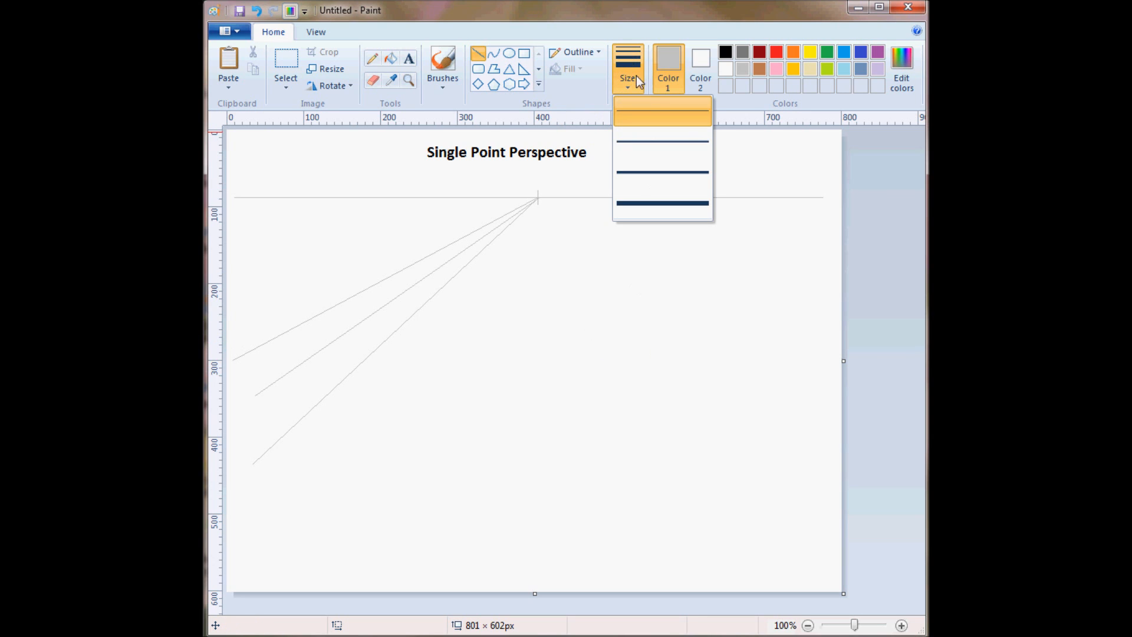
pyautogui.click(657, 140)
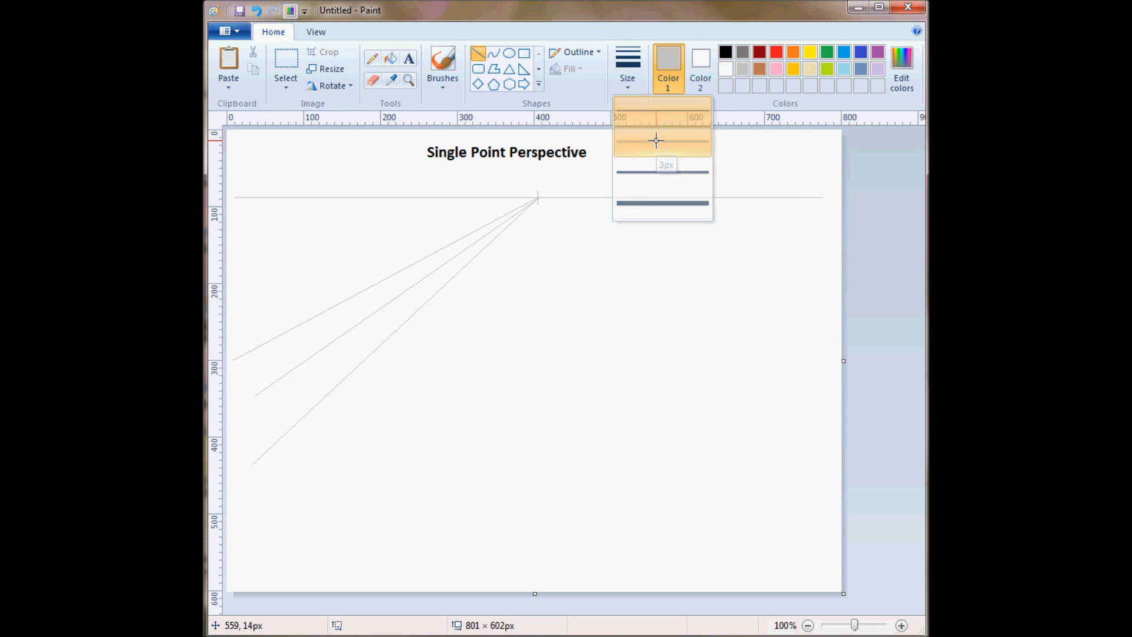
pyautogui.click(726, 53)
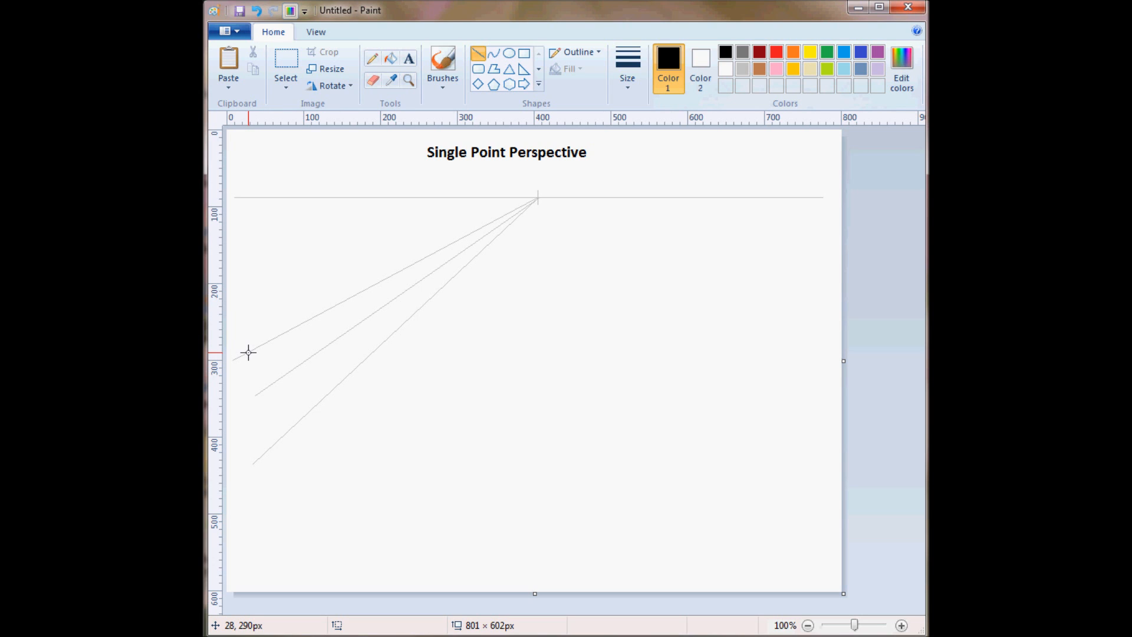
pyautogui.moveTo(248, 353); pyautogui.dragTo(317, 354)
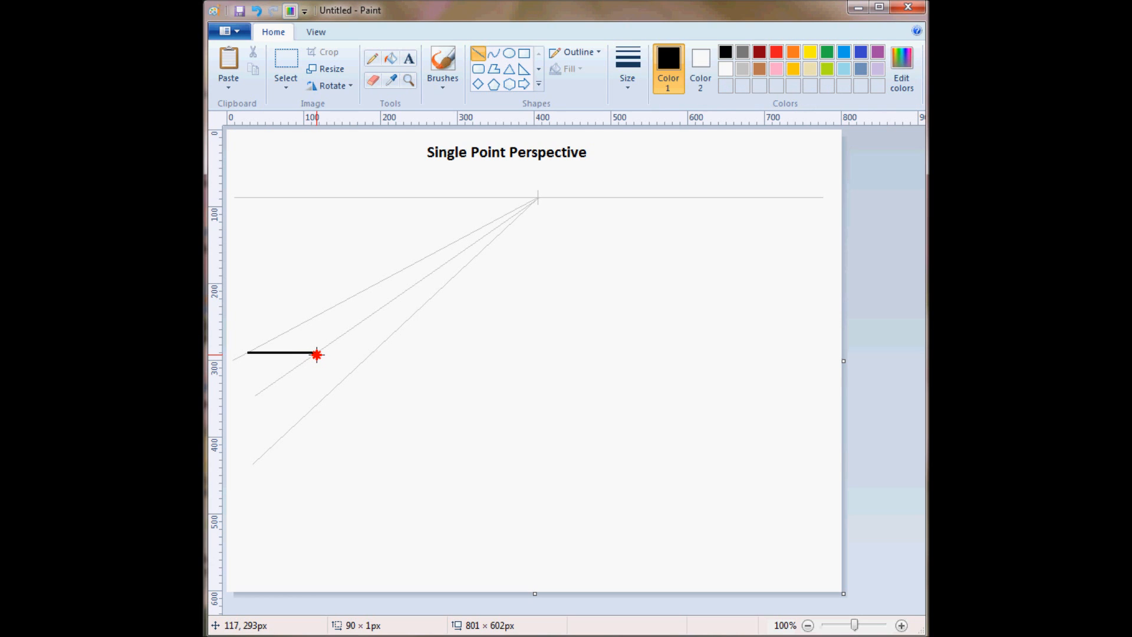
pyautogui.moveTo(317, 354); pyautogui.dragTo(317, 355)
pyautogui.click(520, 347)
pyautogui.moveTo(316, 352); pyautogui.dragTo(313, 406)
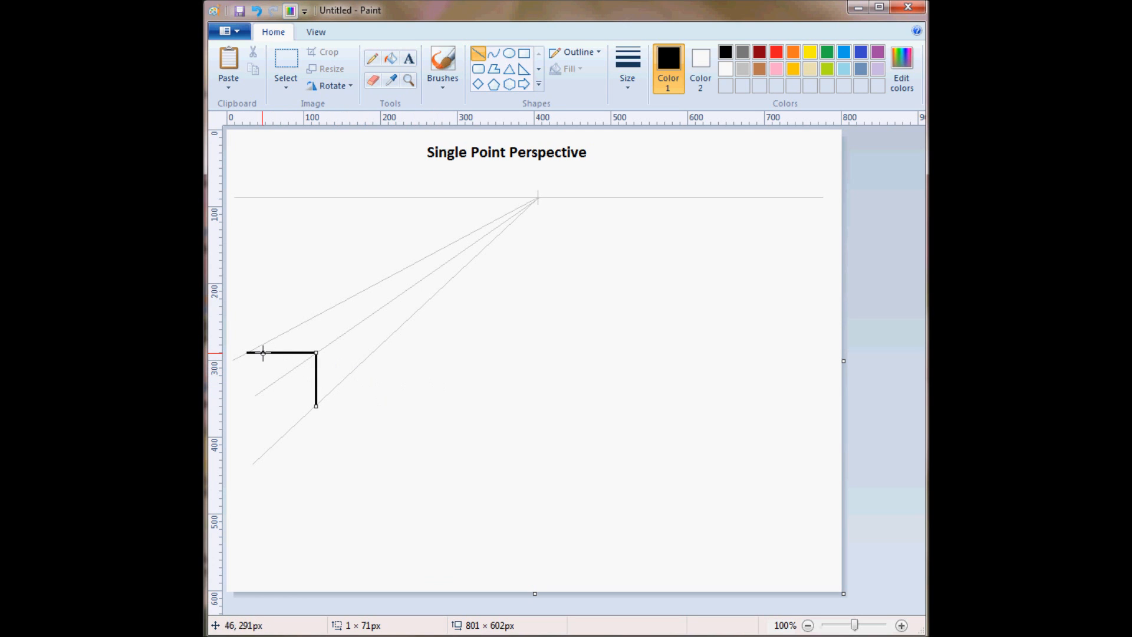
pyautogui.click(427, 368)
# Draw the left edge, about 73 px high, and the bottom edge to close the box's front rectangle.
pyautogui.moveTo(245, 353); pyautogui.dragTo(243, 407)
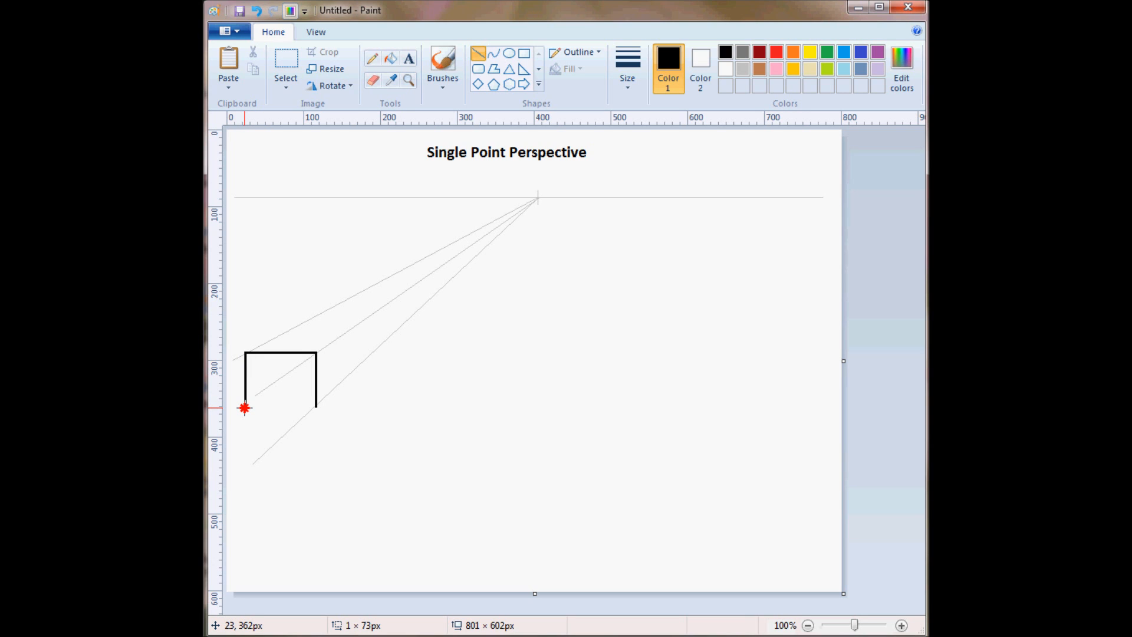
pyautogui.moveTo(245, 406); pyautogui.dragTo(245, 406)
pyautogui.click(370, 411)
pyautogui.moveTo(315, 406); pyautogui.dragTo(236, 408)
pyautogui.click(456, 394)
pyautogui.moveTo(242, 407)
pyautogui.mouseDown()
pyautogui.moveTo(272, 394)
pyautogui.moveTo(245, 381)
pyautogui.moveTo(248, 405)
pyautogui.moveTo(228, 406)
pyautogui.mouseUp()
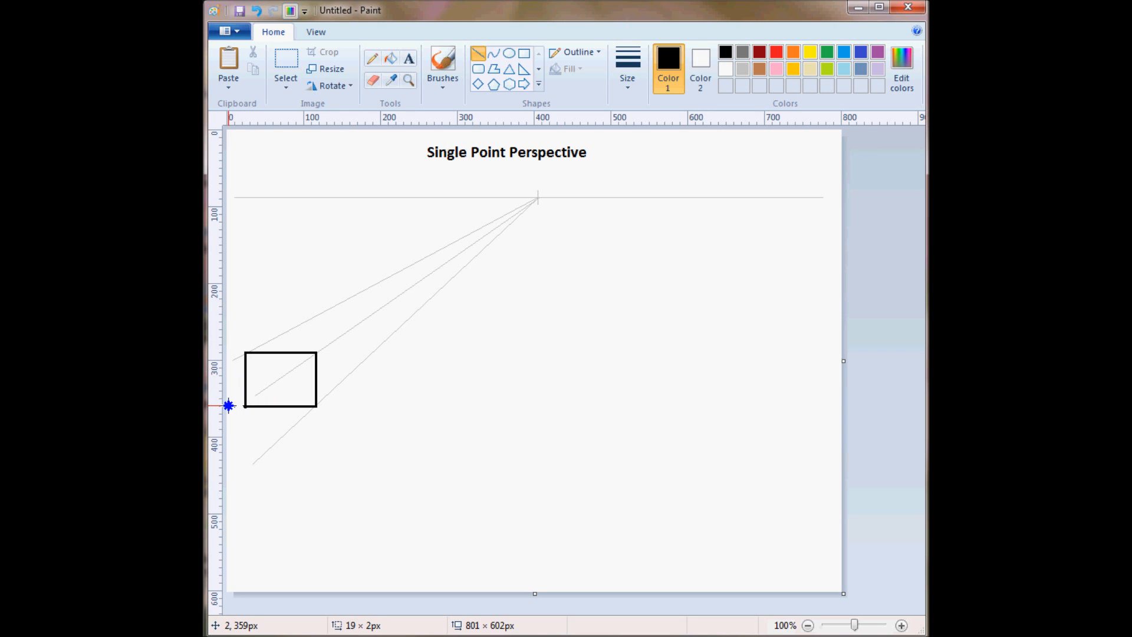
pyautogui.click(373, 416)
# Draw the box's smaller rear rectangle, about 76 px wide, with its corners on the three guide lines behind the front face.
pyautogui.click(631, 72)
pyautogui.click(631, 71)
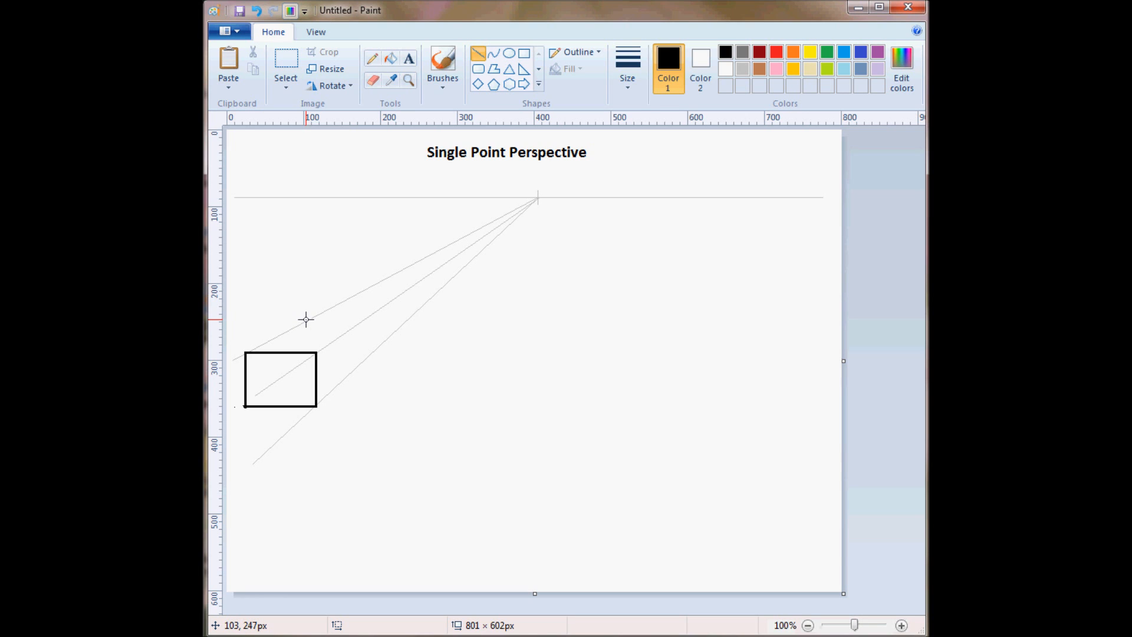
pyautogui.moveTo(306, 320); pyautogui.dragTo(364, 320)
pyautogui.click(450, 336)
pyautogui.moveTo(362, 320); pyautogui.dragTo(362, 361)
pyautogui.click(419, 362)
pyautogui.moveTo(363, 361); pyautogui.dragTo(304, 360)
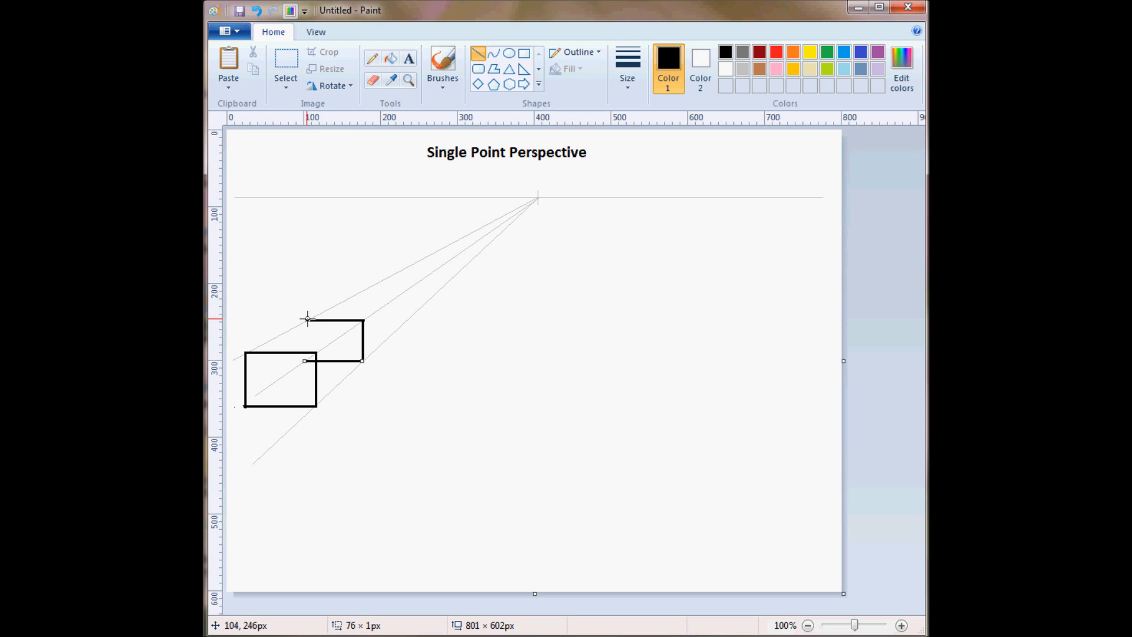
pyautogui.moveTo(306, 319); pyautogui.dragTo(302, 361)
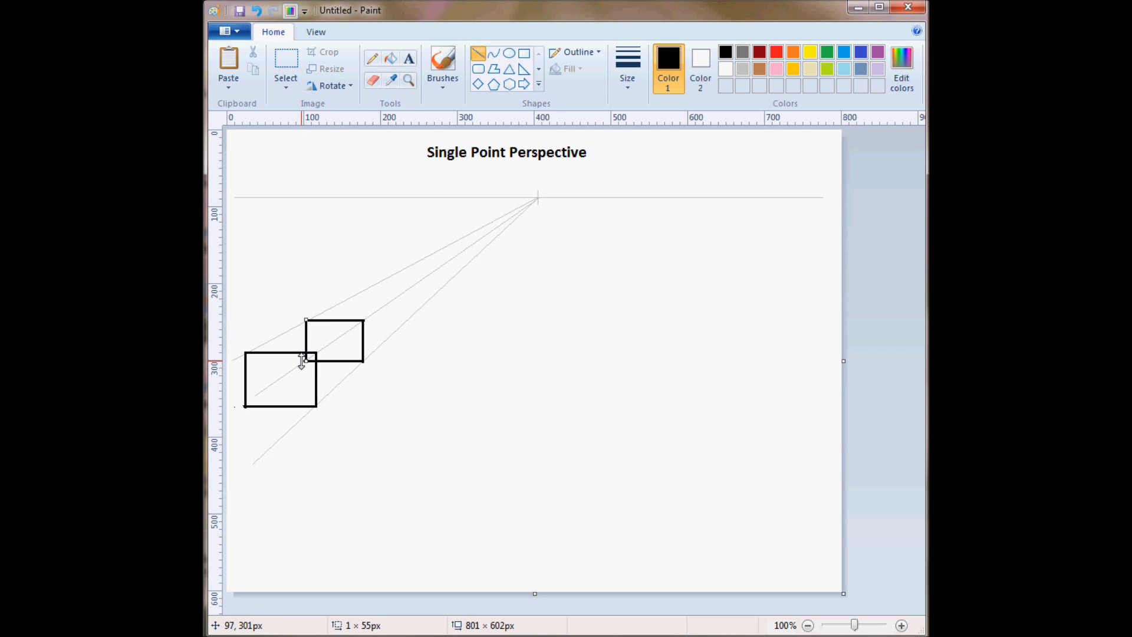
pyautogui.click(409, 354)
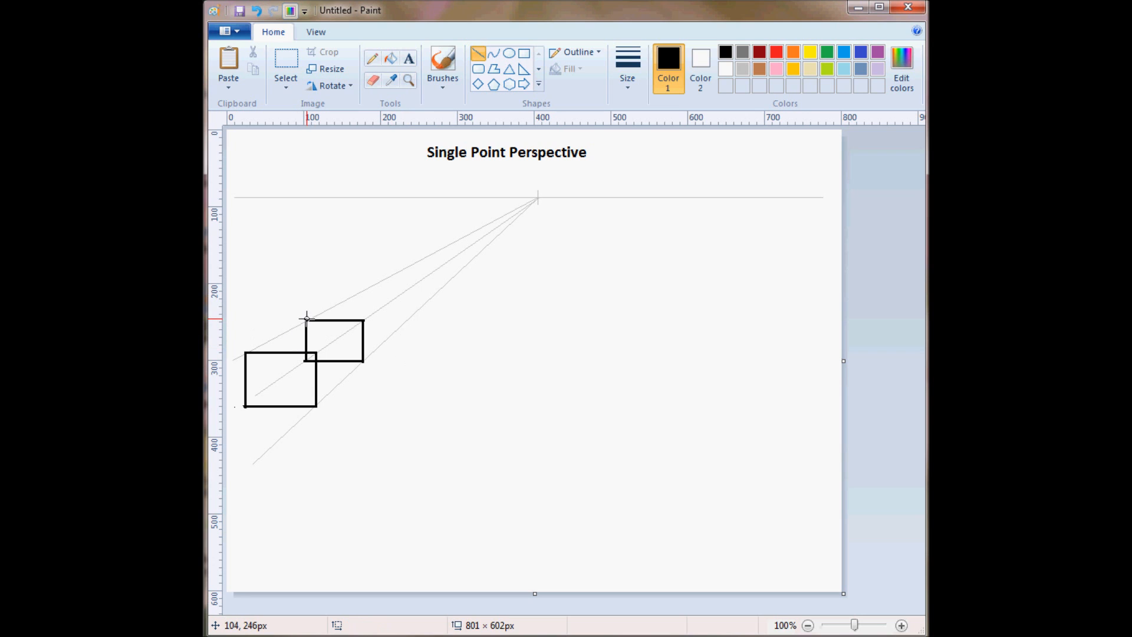
# Connect the four corners of the rear rectangle to the matching corners of the front rectangle with black lines.
pyautogui.moveTo(306, 319); pyautogui.dragTo(246, 352)
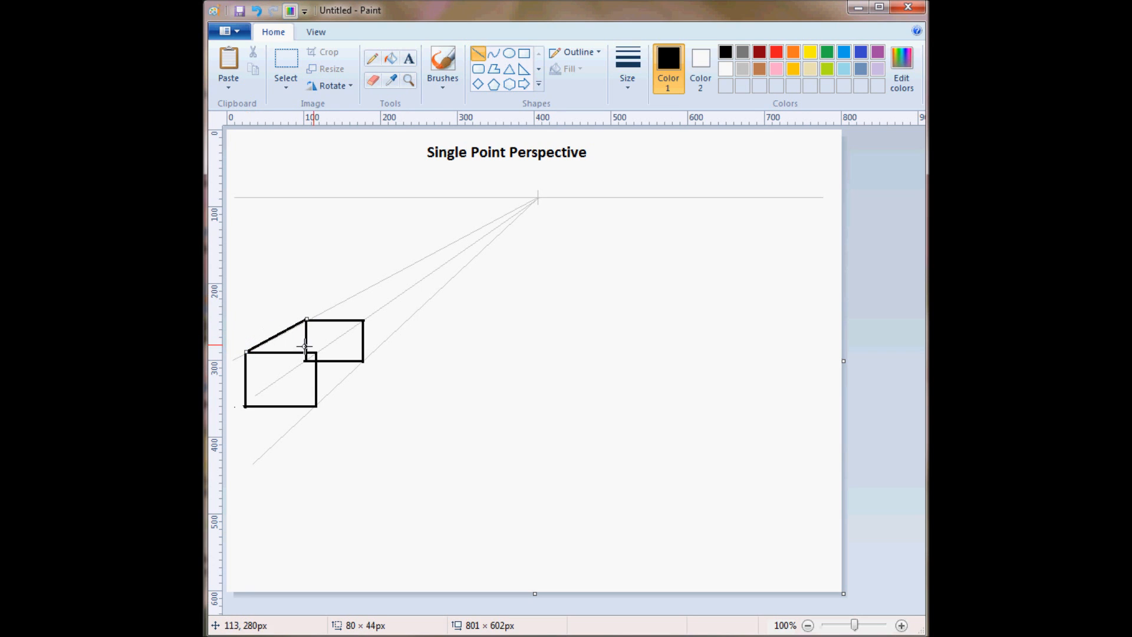
pyautogui.moveTo(364, 320); pyautogui.dragTo(245, 405)
pyautogui.click(376, 399)
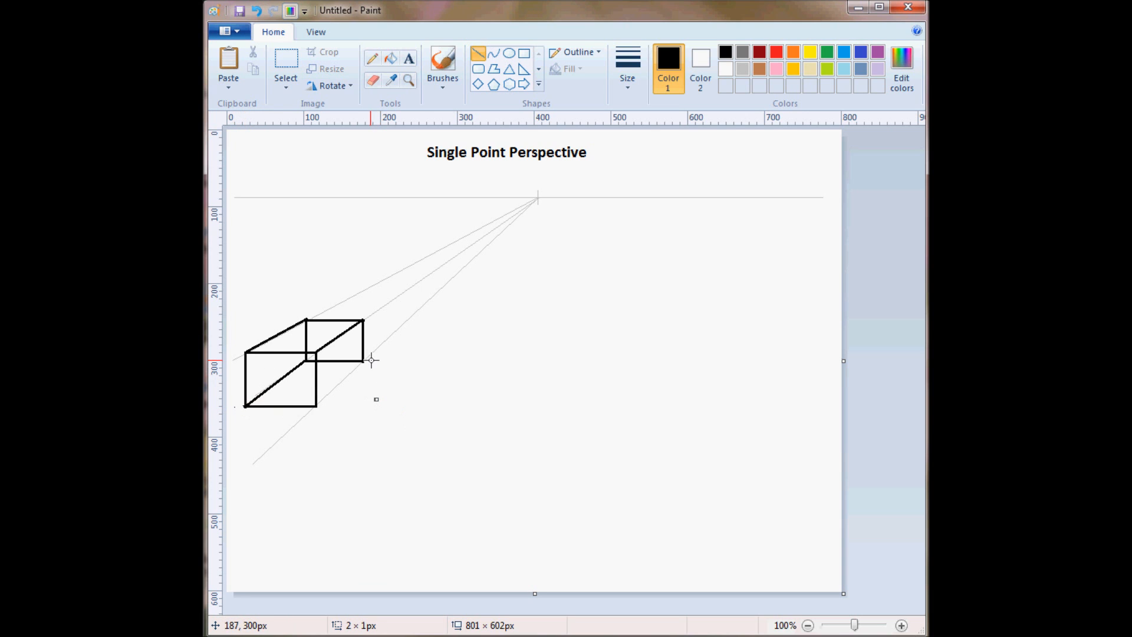
pyautogui.moveTo(364, 361); pyautogui.dragTo(315, 407)
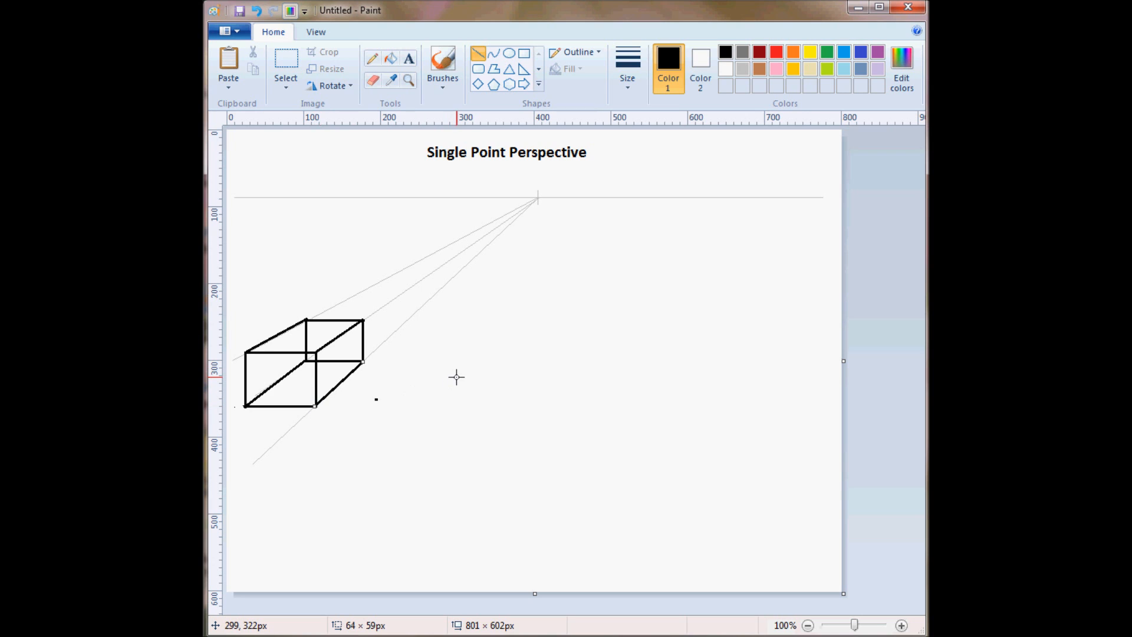
pyautogui.click(456, 376)
# Draw the visible edges of a second box's front face along the guide lines, just behind the first box.
pyautogui.moveTo(332, 305)
pyautogui.mouseDown()
pyautogui.moveTo(386, 306)
pyautogui.moveTo(386, 341)
pyautogui.moveTo(366, 342)
pyautogui.mouseUp()
pyautogui.click(445, 342)
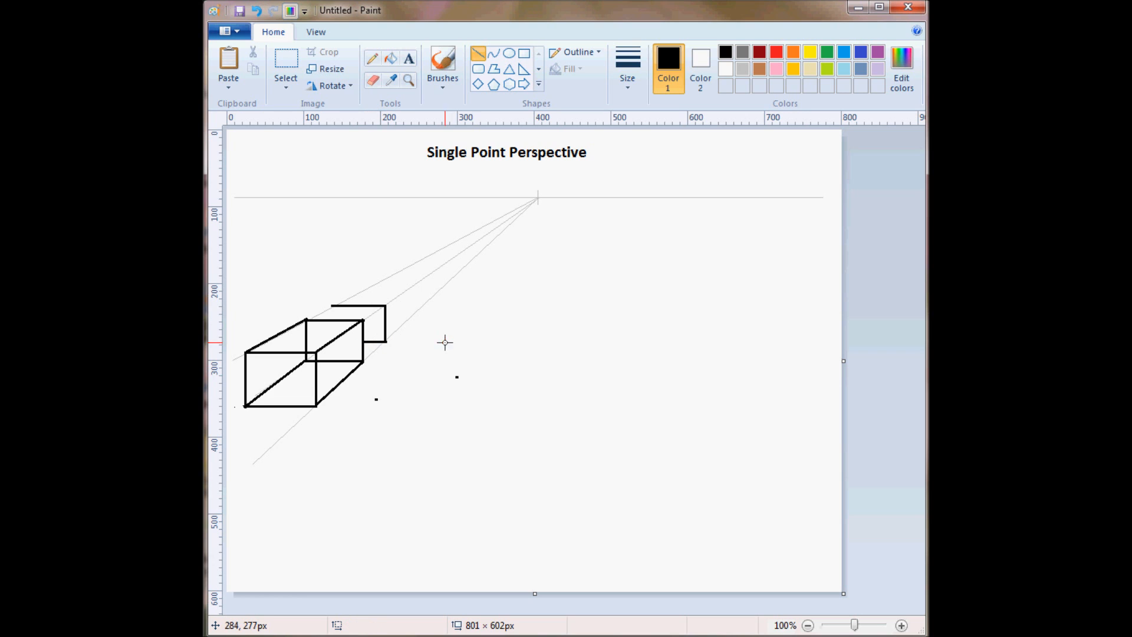
pyautogui.moveTo(330, 306); pyautogui.dragTo(331, 320)
pyautogui.click(425, 313)
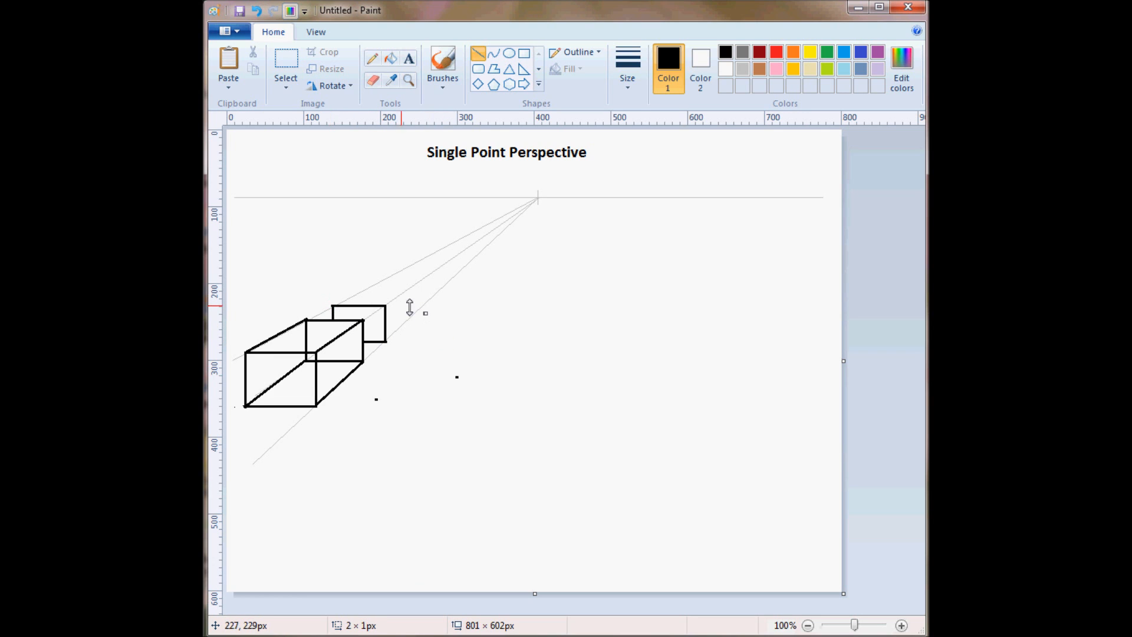
# Draw the second box's rear top and right edges, about 39 px high, and connect them to its front corners along the guides.
pyautogui.moveTo(377, 281)
pyautogui.mouseDown()
pyautogui.moveTo(417, 283)
pyautogui.moveTo(417, 310)
pyautogui.mouseUp()
pyautogui.click(483, 292)
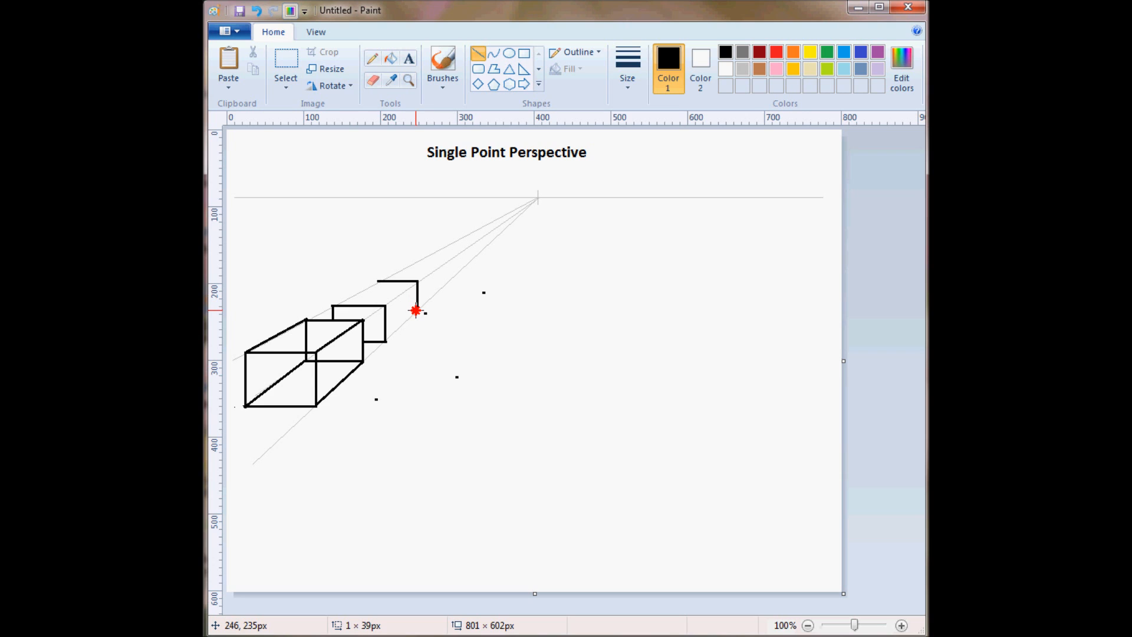
pyautogui.click(471, 293)
pyautogui.moveTo(417, 311)
pyautogui.mouseDown()
pyautogui.moveTo(384, 308)
pyautogui.moveTo(418, 311)
pyautogui.mouseUp()
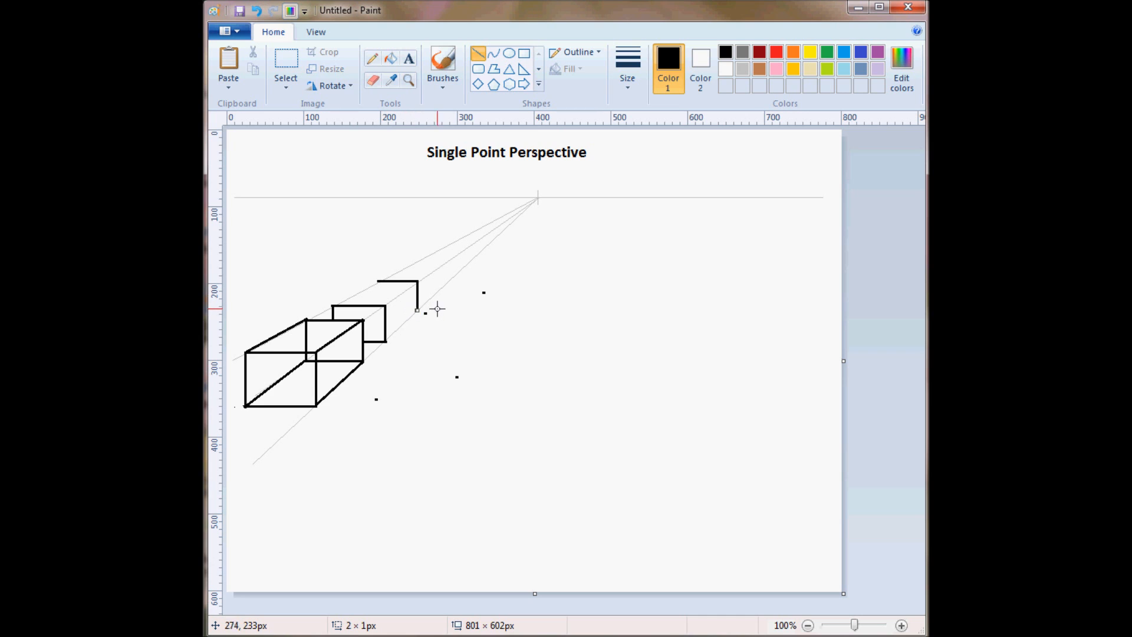
pyautogui.moveTo(380, 281); pyautogui.dragTo(333, 305)
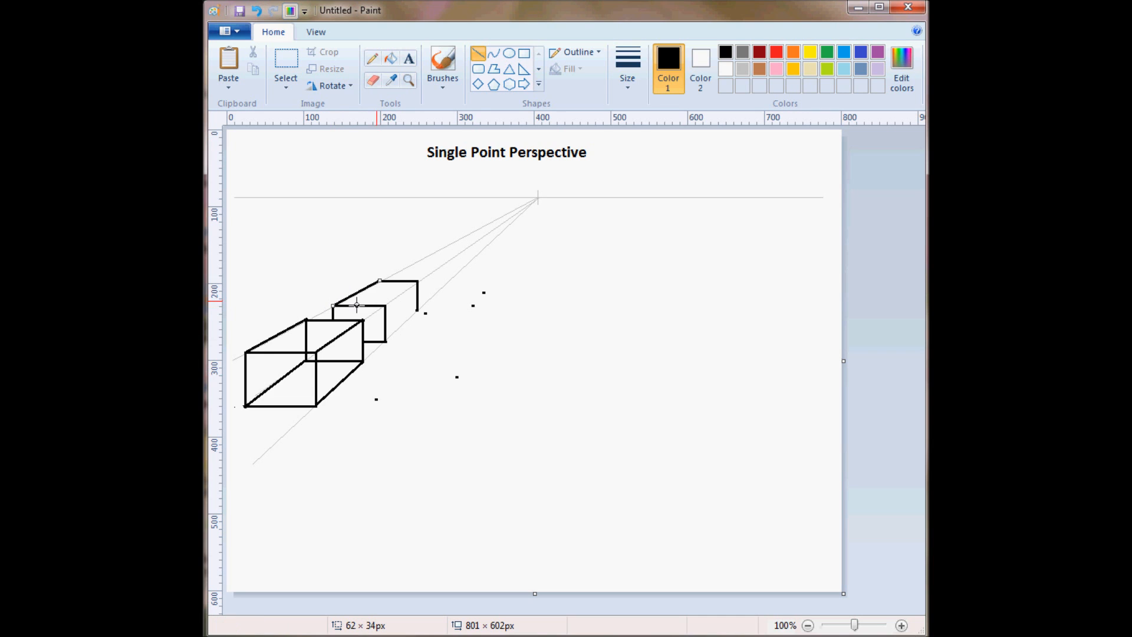
pyautogui.moveTo(418, 282); pyautogui.dragTo(386, 341)
pyautogui.click(473, 304)
pyautogui.click(478, 330)
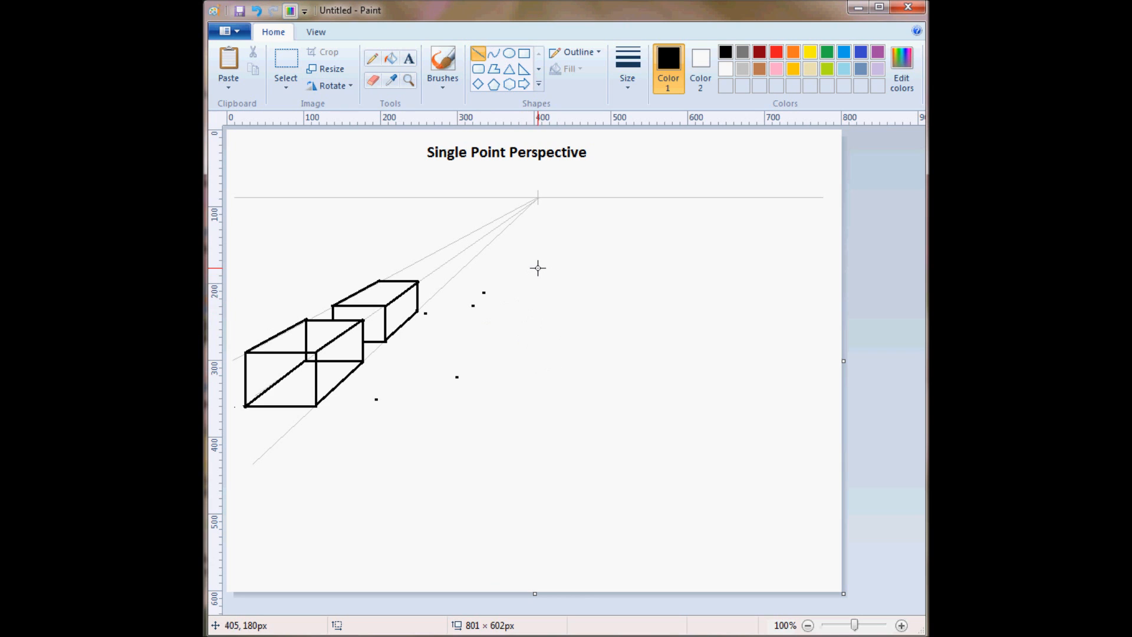
# Select the area with the stray dots beside the boxes using a free-form selection and delete its contents.
pyautogui.click(288, 87)
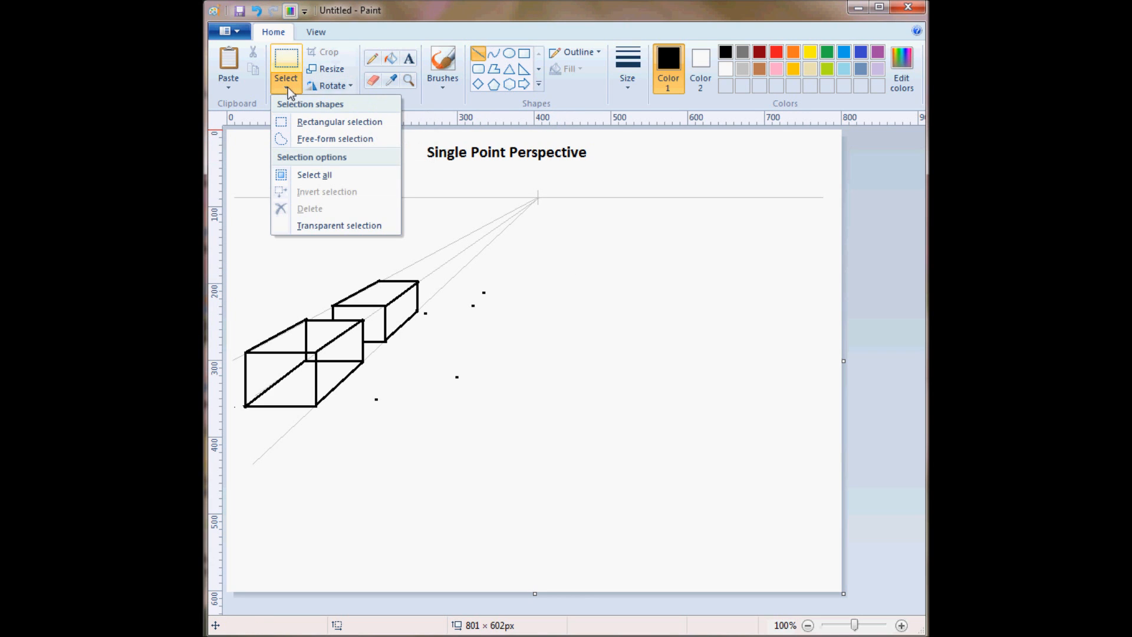
pyautogui.click(331, 139)
pyautogui.moveTo(530, 270)
pyautogui.mouseDown()
pyautogui.moveTo(408, 322)
pyautogui.moveTo(366, 387)
pyautogui.moveTo(571, 296)
pyautogui.moveTo(555, 258)
pyautogui.mouseUp()
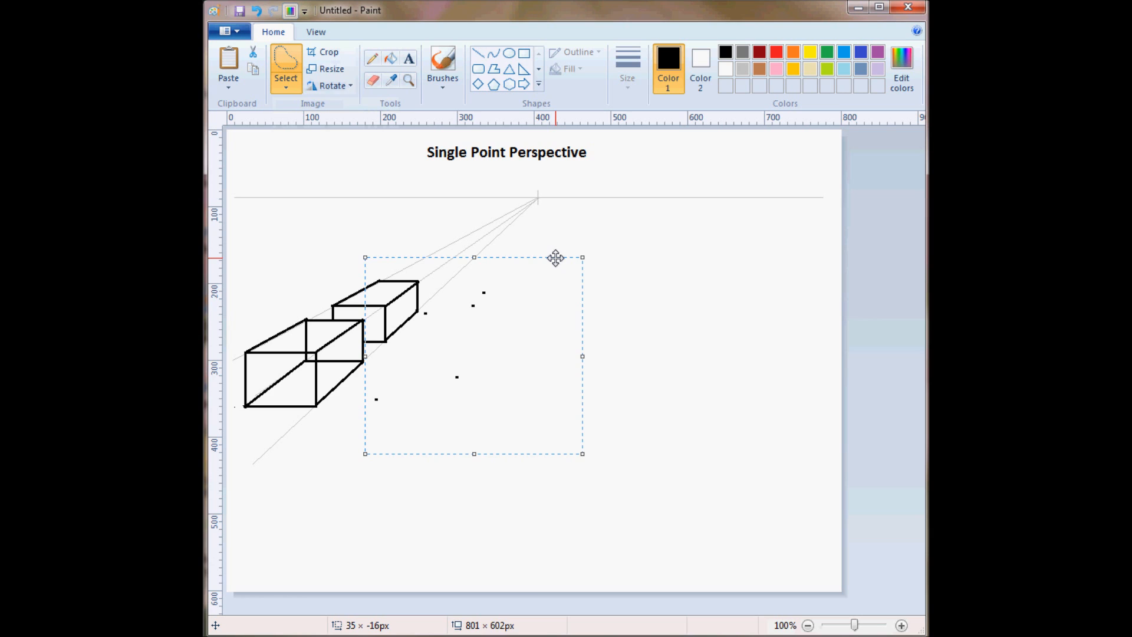
pyautogui.press('Delete')
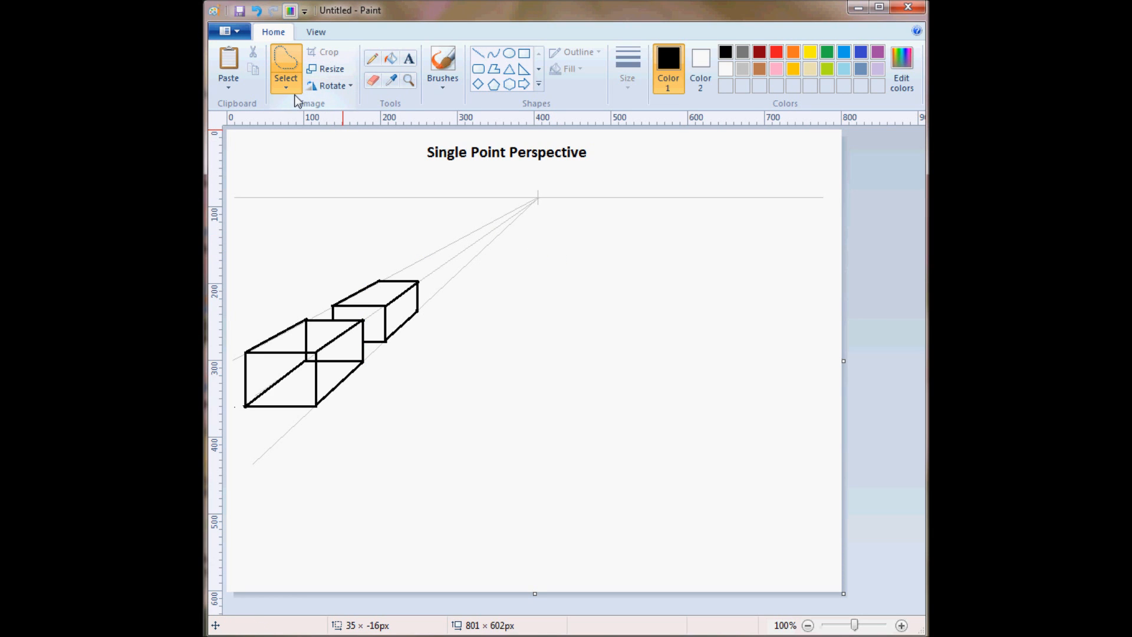
# Draw a third, smaller box with straight black lines along the guide lines behind the second box, showing only its visible edges.
pyautogui.click(479, 53)
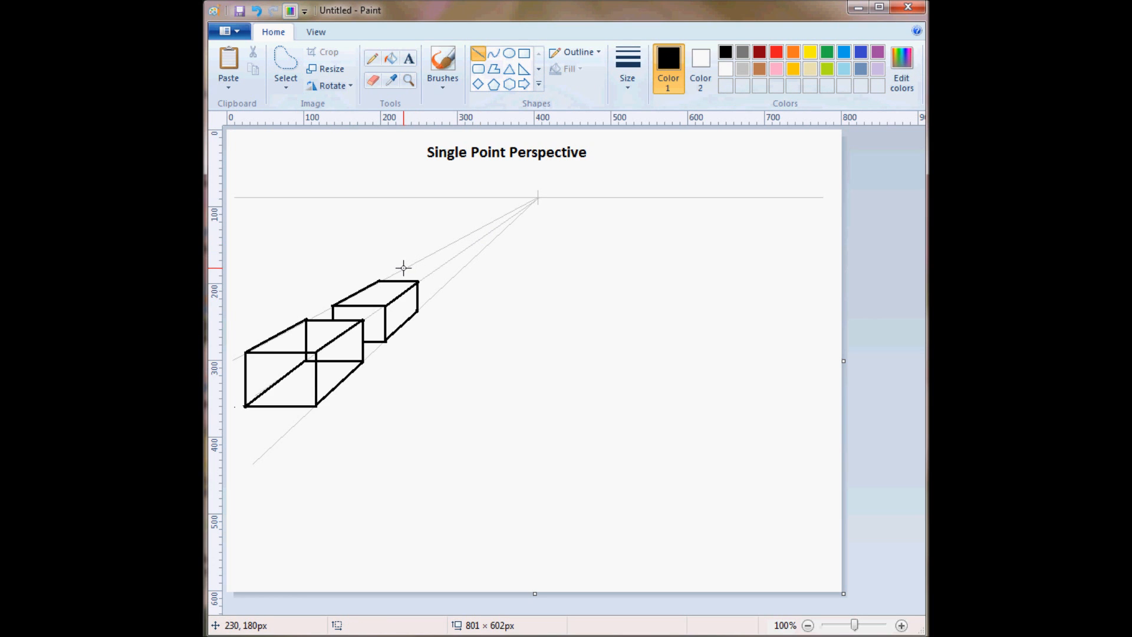
pyautogui.moveTo(403, 268)
pyautogui.mouseDown()
pyautogui.moveTo(440, 268)
pyautogui.moveTo(436, 293)
pyautogui.mouseUp()
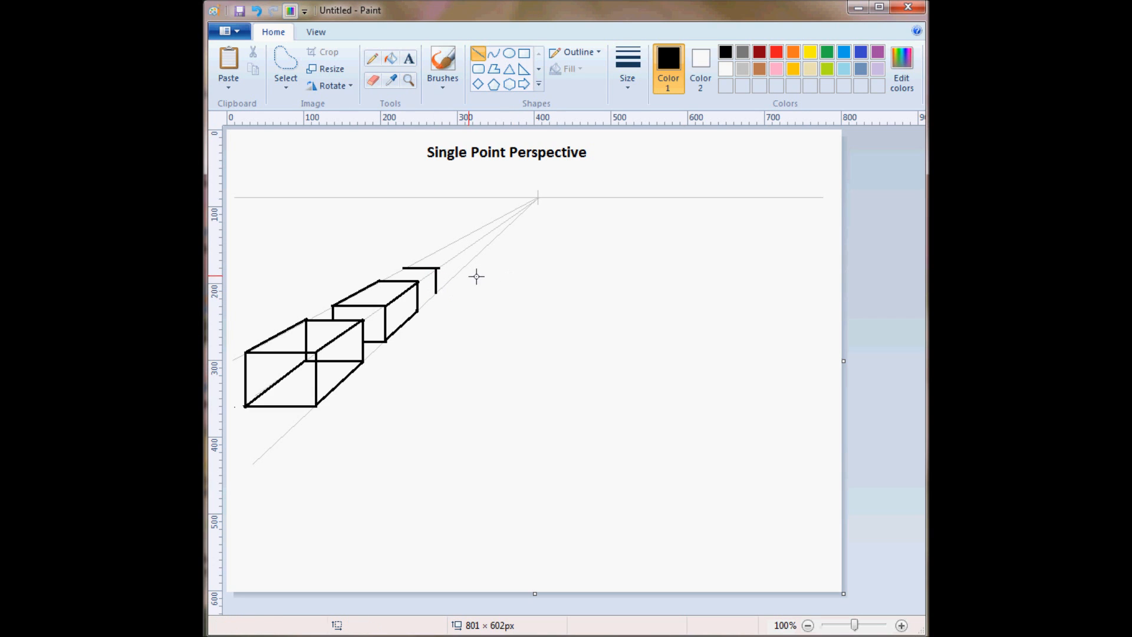
pyautogui.moveTo(406, 267); pyautogui.dragTo(437, 252)
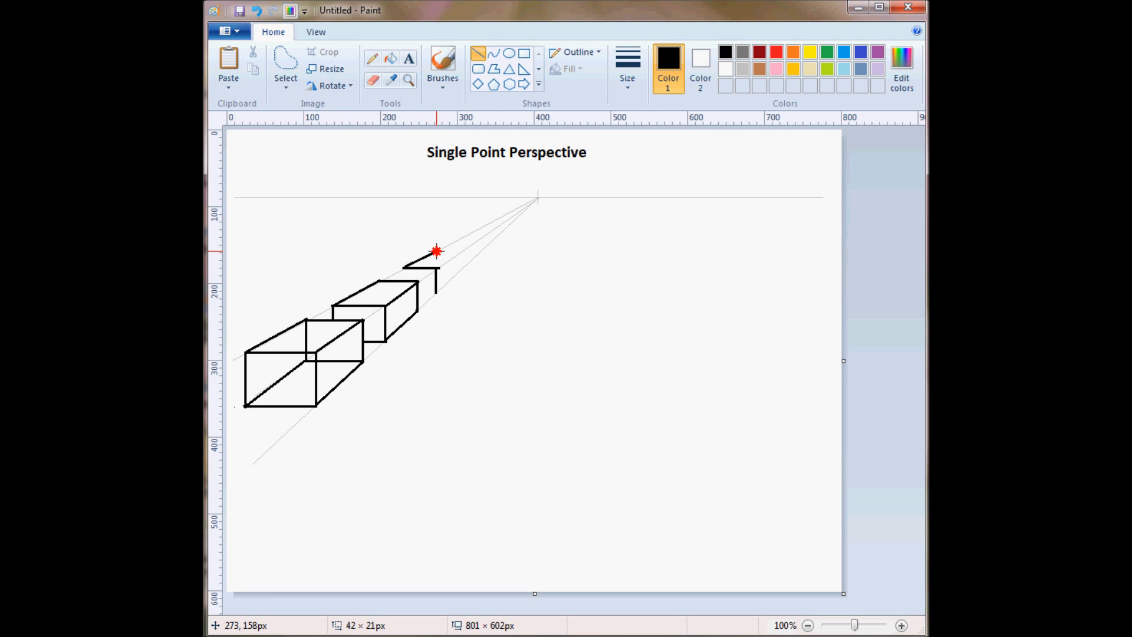
pyautogui.moveTo(436, 251); pyautogui.dragTo(437, 251)
pyautogui.moveTo(438, 251)
pyautogui.mouseDown()
pyautogui.moveTo(463, 251)
pyautogui.moveTo(436, 268)
pyautogui.moveTo(463, 253)
pyautogui.mouseUp()
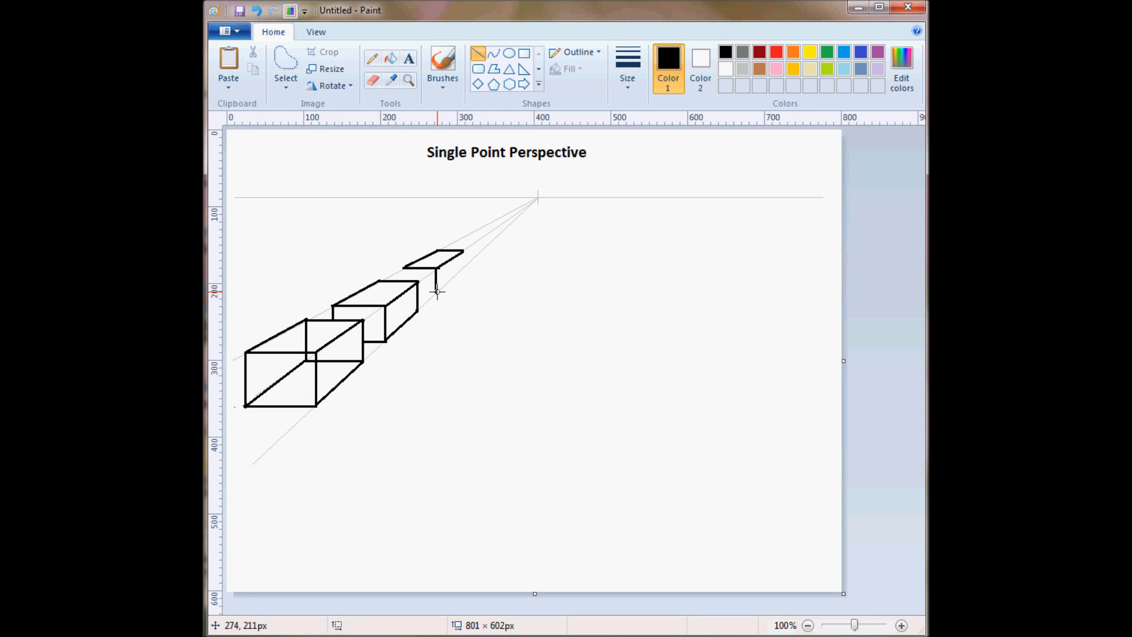
pyautogui.moveTo(436, 292)
pyautogui.mouseDown()
pyautogui.moveTo(463, 255)
pyautogui.moveTo(435, 293)
pyautogui.moveTo(419, 293)
pyautogui.mouseUp()
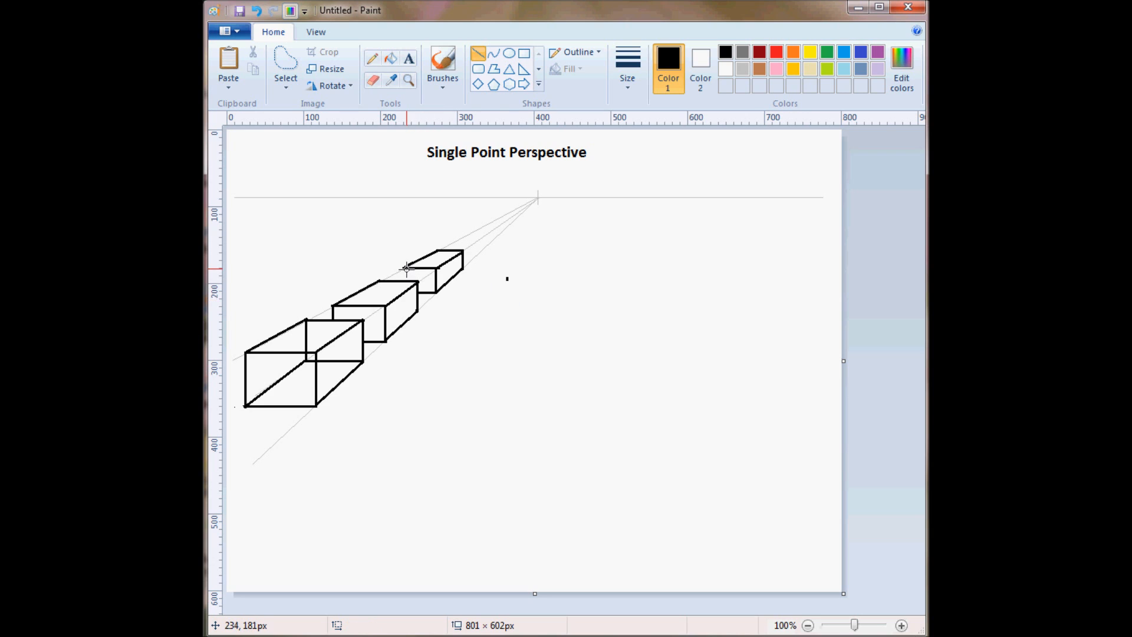
pyautogui.moveTo(404, 266); pyautogui.dragTo(405, 281)
# Draw a yellow half-round sun with the Curve tool on the horizon over the vanishing point and fill it yellow.
pyautogui.click(494, 54)
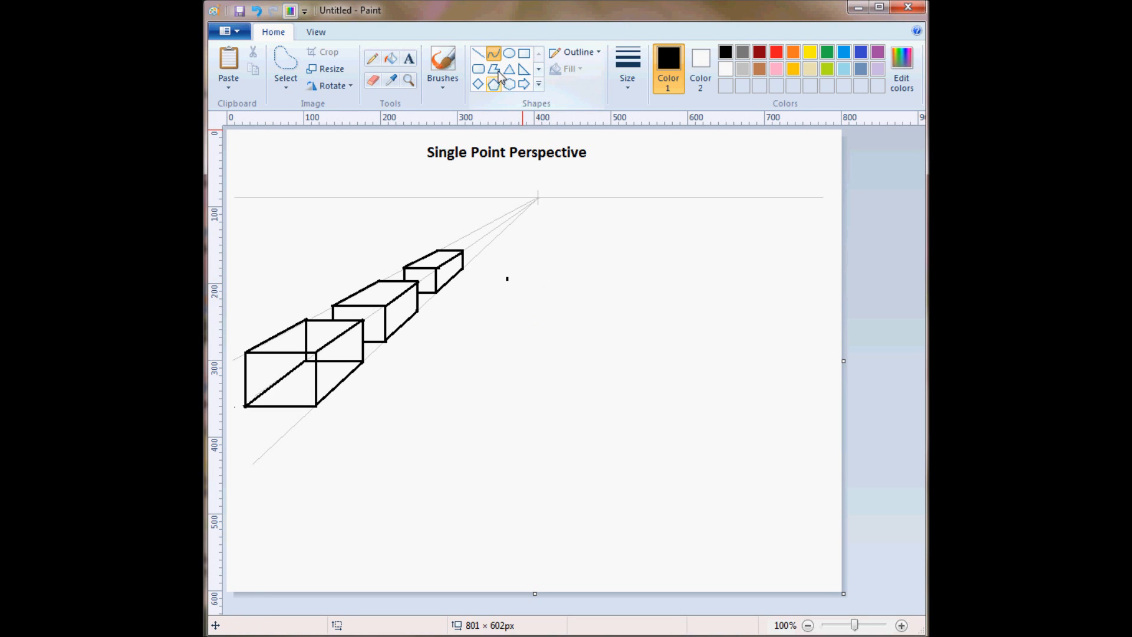
pyautogui.moveTo(526, 196); pyautogui.dragTo(564, 171)
pyautogui.click(565, 171)
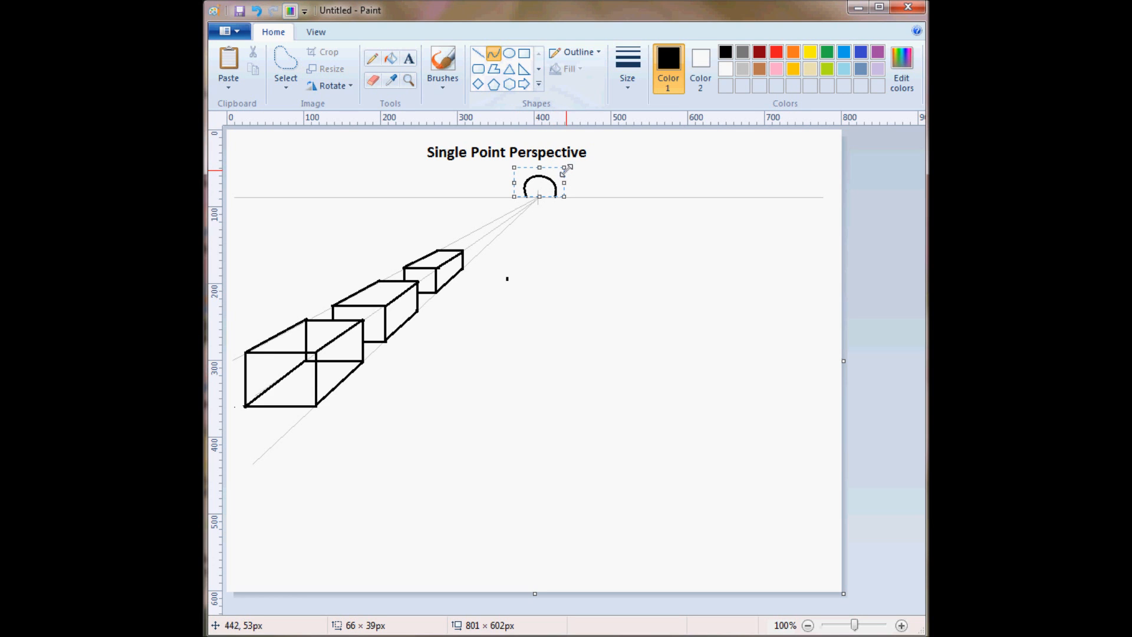
pyautogui.click(805, 53)
pyautogui.click(390, 58)
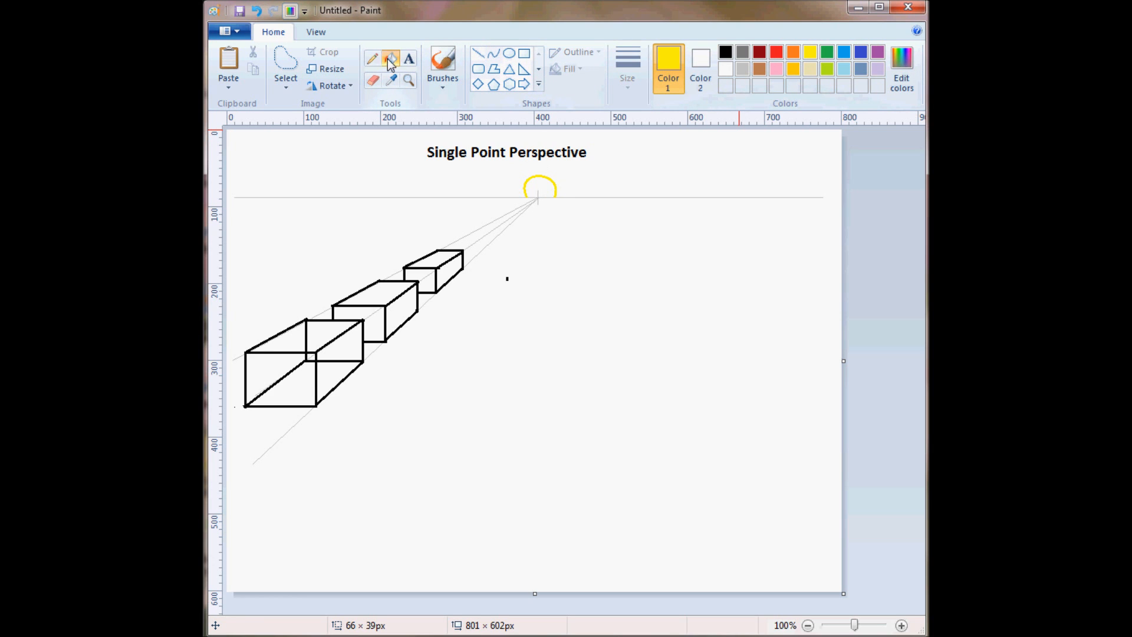
pyautogui.click(538, 186)
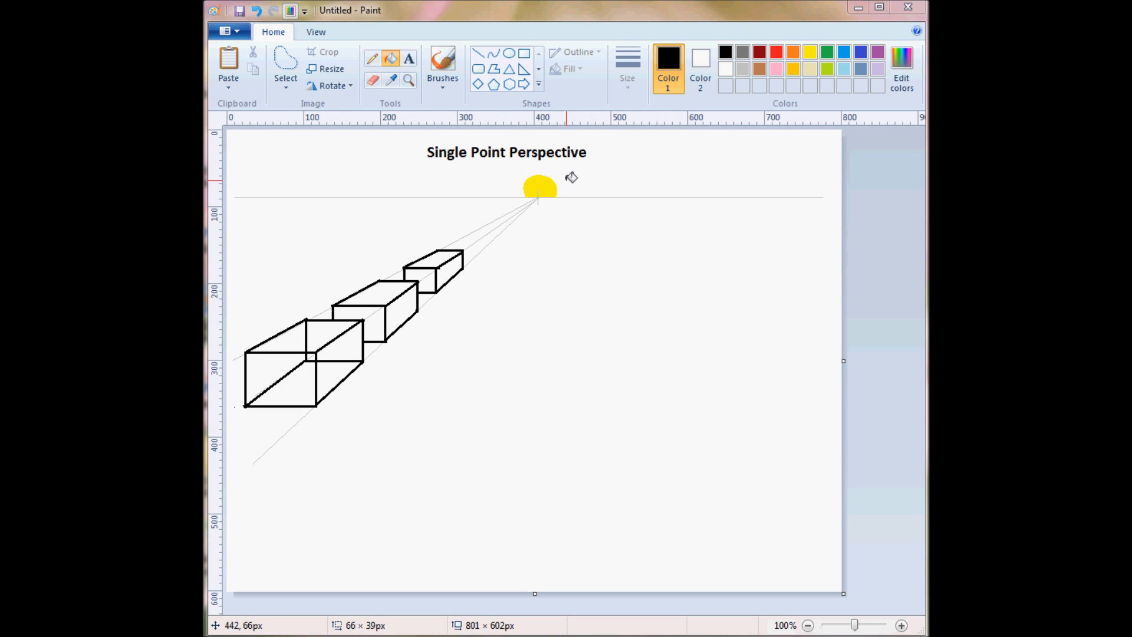
# Draw a vertical black straight line in the empty area below the horizon, to the right of the vanishing point.
pyautogui.click(479, 55)
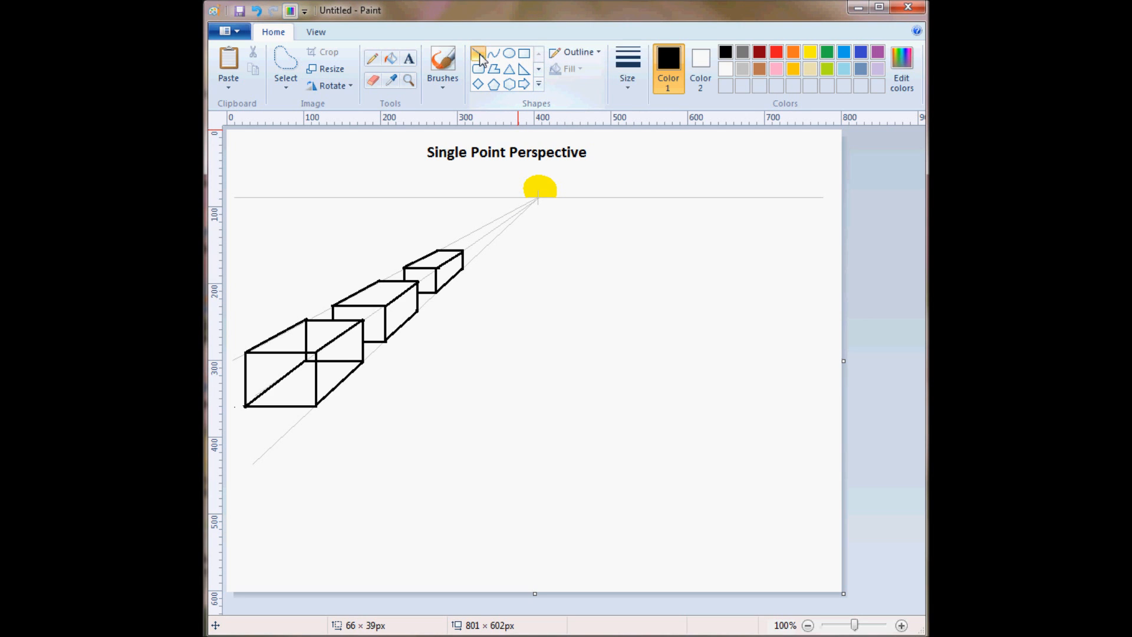
pyautogui.click(628, 67)
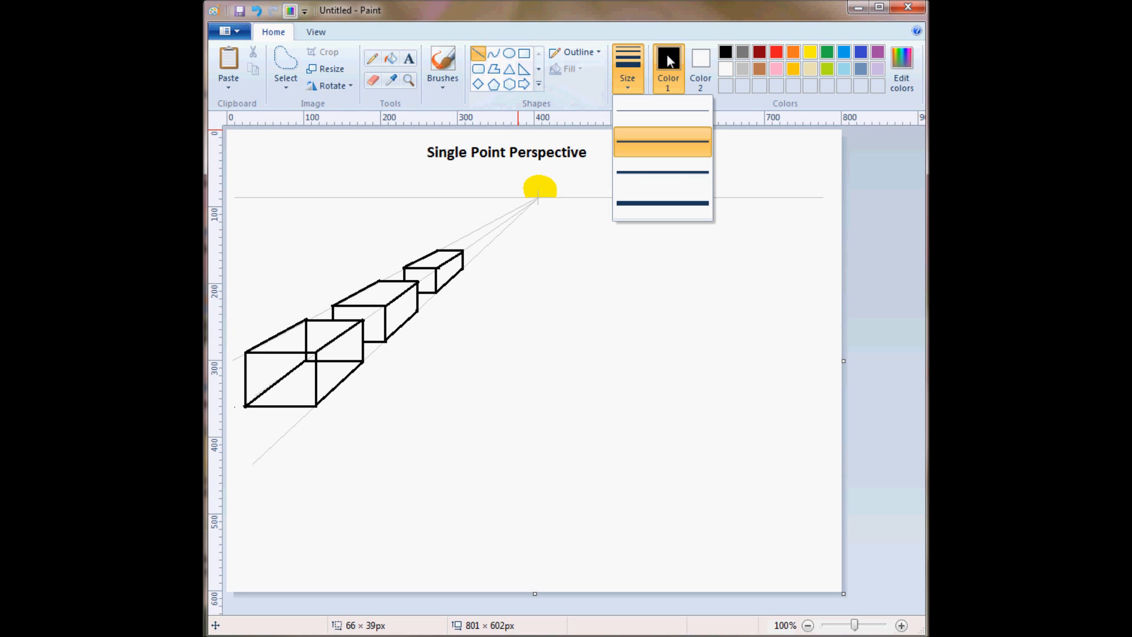
pyautogui.click(663, 315)
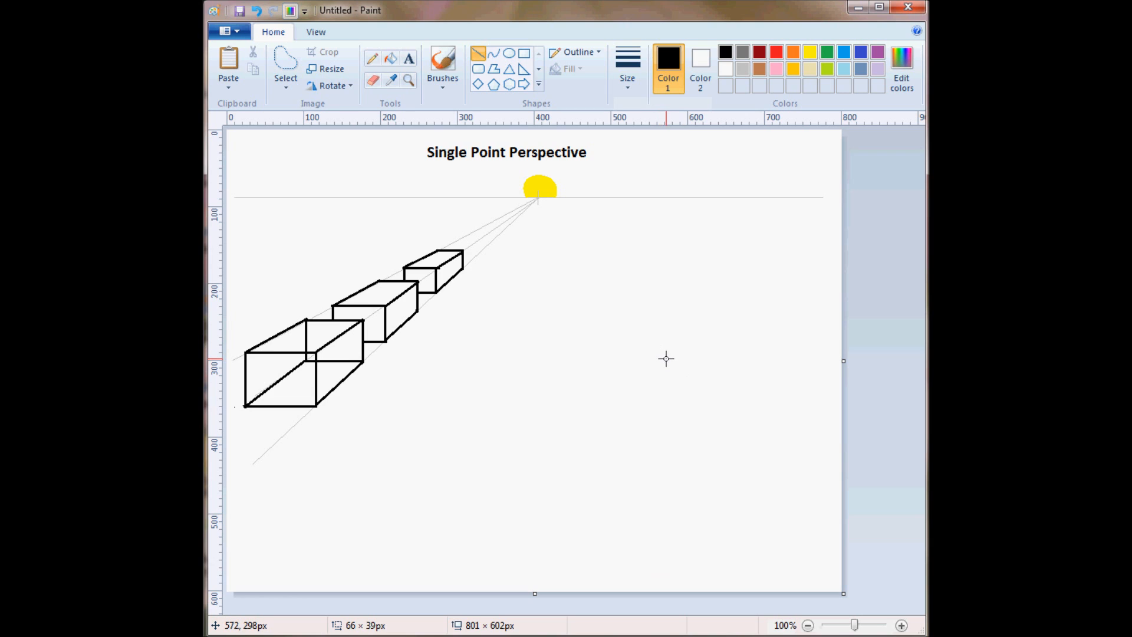
pyautogui.moveTo(660, 343); pyautogui.dragTo(660, 427)
pyautogui.click(730, 404)
# Draw two light gray guide lines of the thinnest width from the vanishing point through the vertical line's upper and lower ends.
pyautogui.click(627, 82)
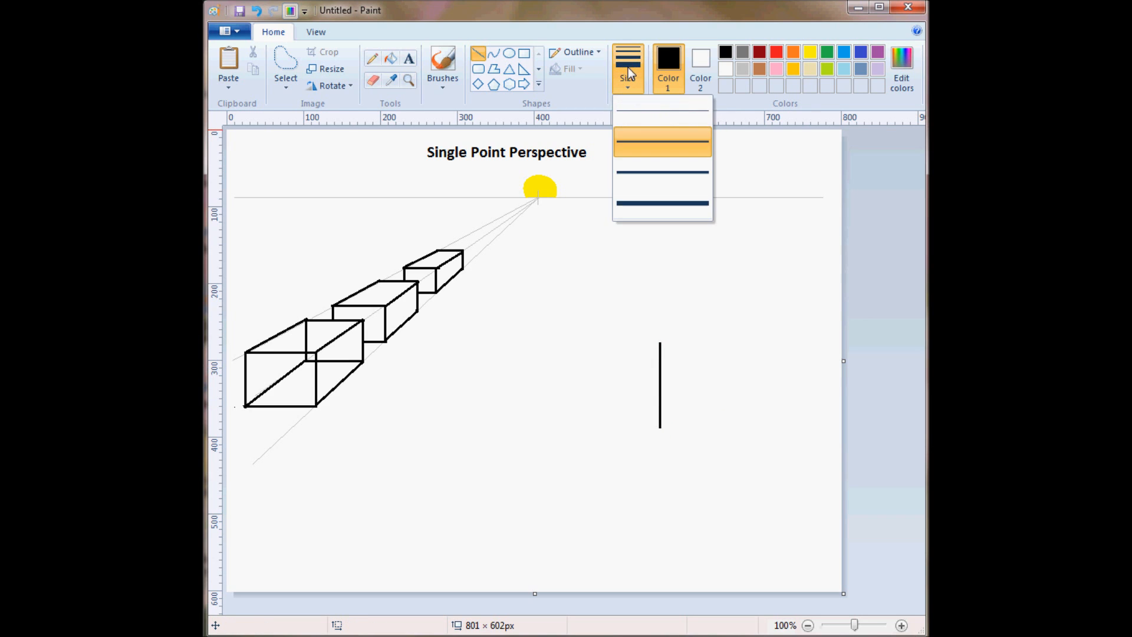
pyautogui.click(643, 106)
pyautogui.click(741, 70)
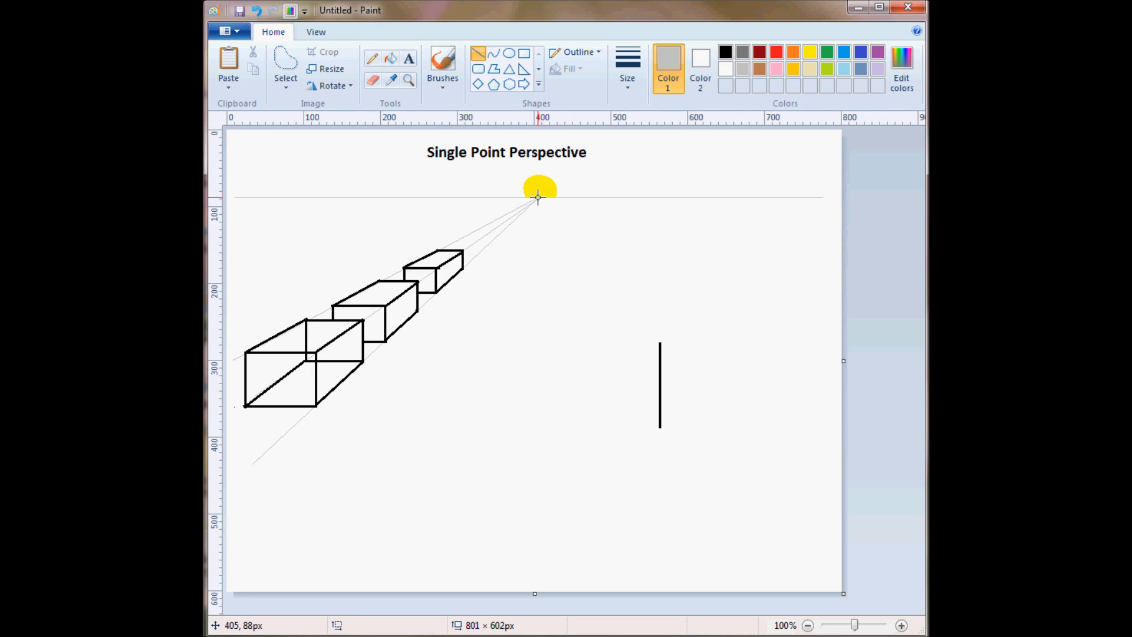
pyautogui.moveTo(538, 197); pyautogui.dragTo(817, 525)
pyautogui.click(806, 538)
pyautogui.moveTo(536, 196)
pyautogui.mouseDown()
pyautogui.moveTo(698, 534)
pyautogui.moveTo(742, 579)
pyautogui.mouseUp()
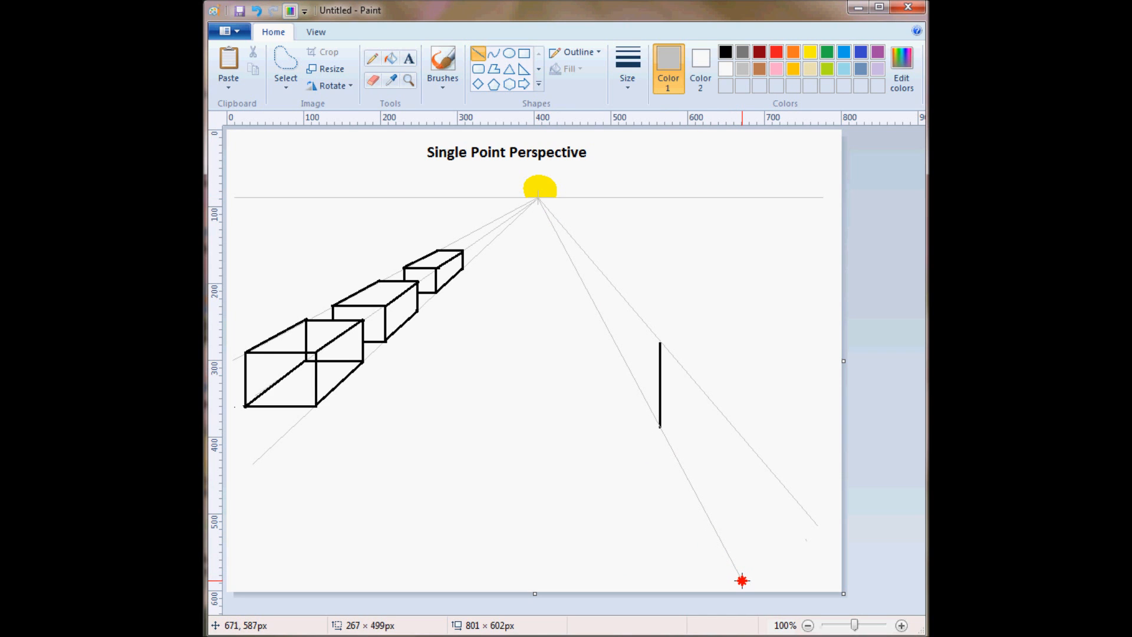
# Draw a black horizontal line of the second-thinnest width, about 105 px long, rightward from the upper end of the vertical line.
pyautogui.moveTo(742, 582); pyautogui.dragTo(745, 583)
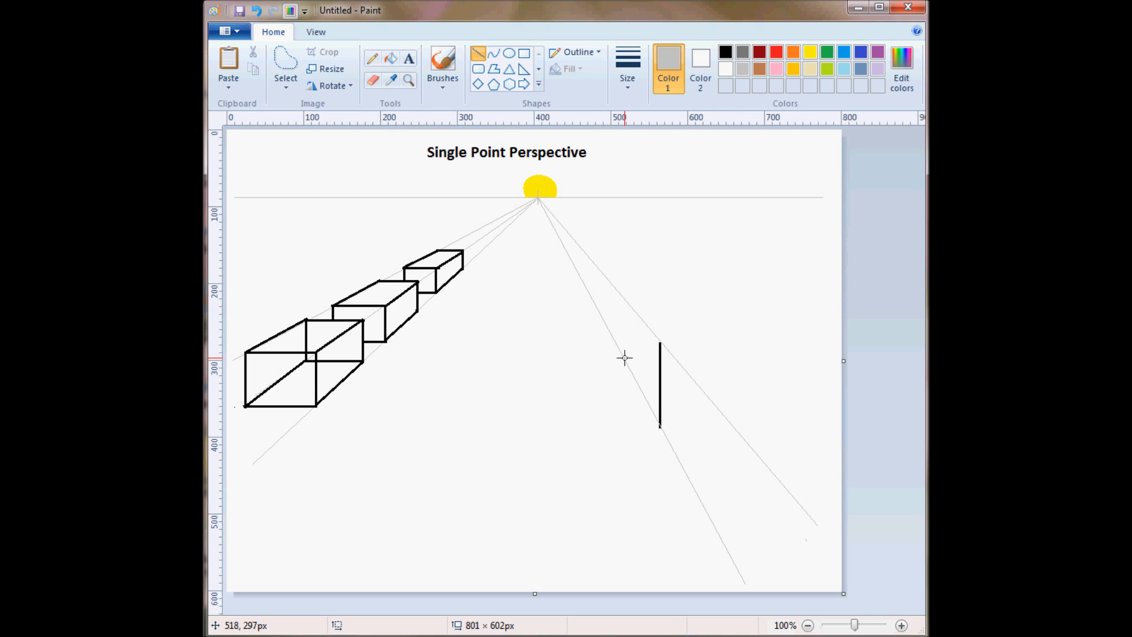
pyautogui.click(628, 82)
pyautogui.click(637, 140)
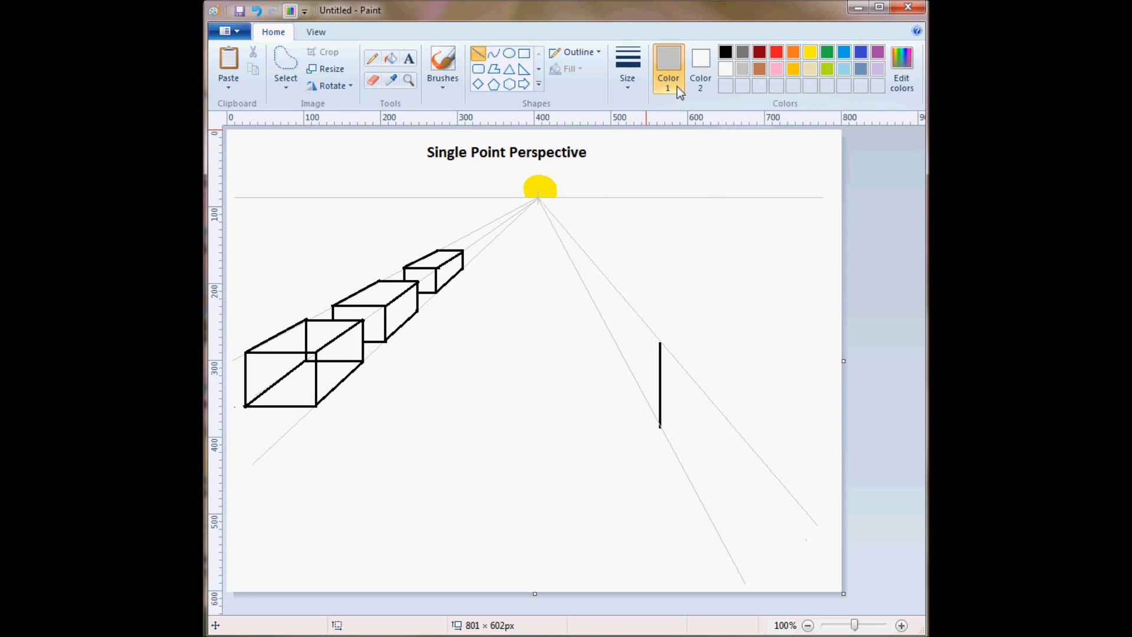
pyautogui.click(726, 53)
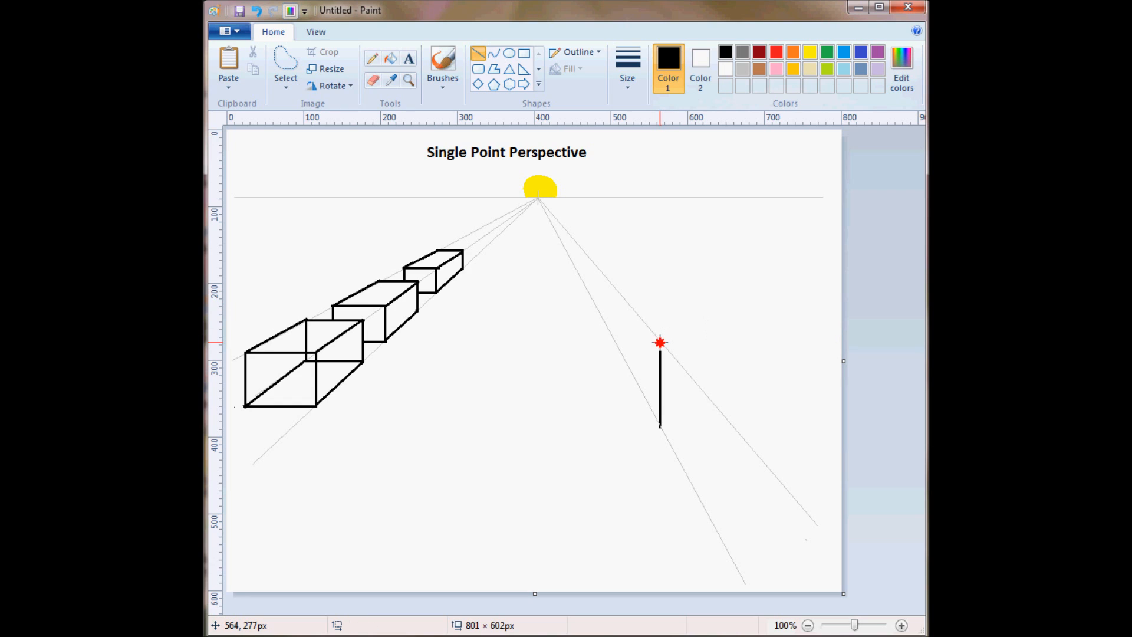
pyautogui.moveTo(660, 342); pyautogui.dragTo(740, 348)
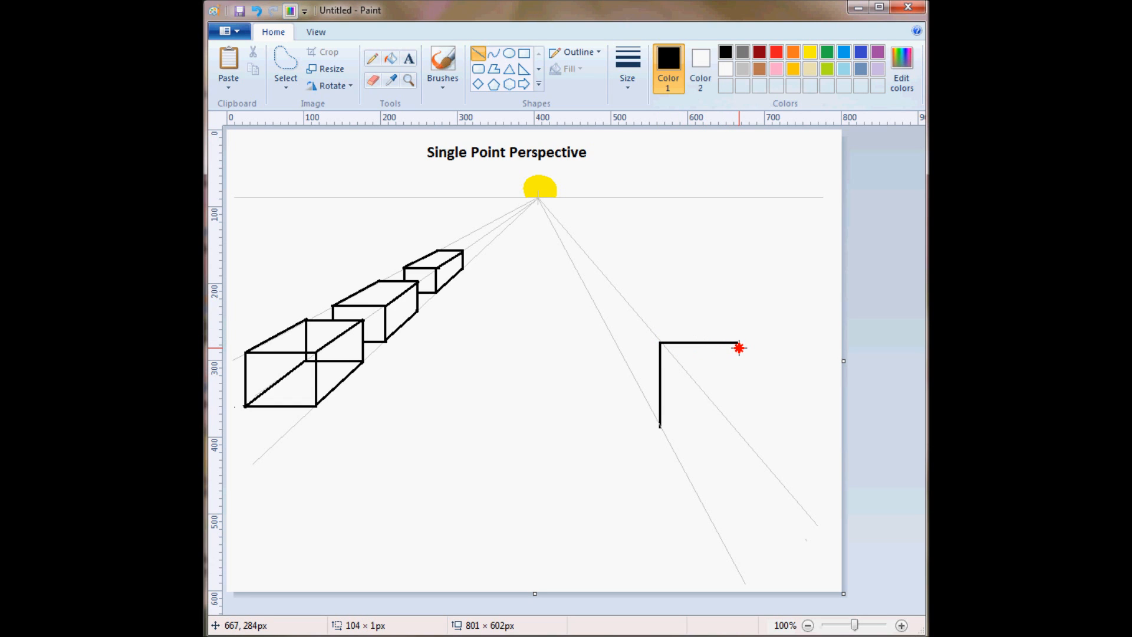
pyautogui.moveTo(741, 348); pyautogui.dragTo(742, 347)
pyautogui.click(735, 297)
# Draw a light gray guide line of the thinnest width from the vanishing point through the horizontal line's right end to the canvas edge.
pyautogui.click(740, 69)
pyautogui.click(628, 76)
pyautogui.click(638, 118)
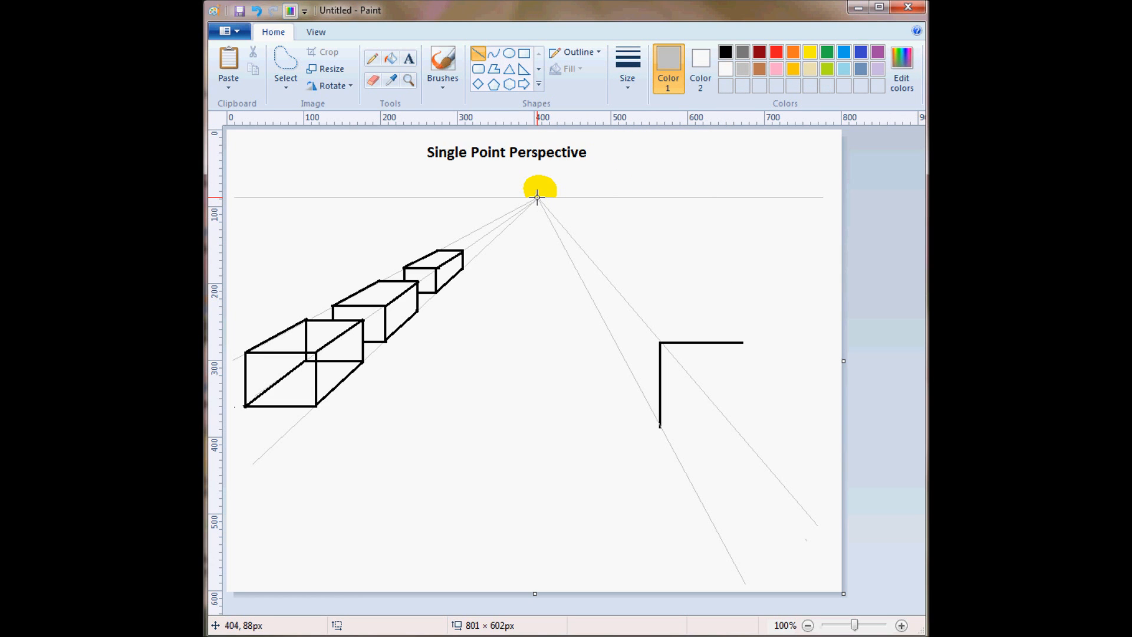
pyautogui.moveTo(537, 197); pyautogui.dragTo(848, 415)
# Draw the new box's left side and top face along the guide lines with black straight lines of the second-thinnest width.
pyautogui.click(628, 65)
pyautogui.click(634, 137)
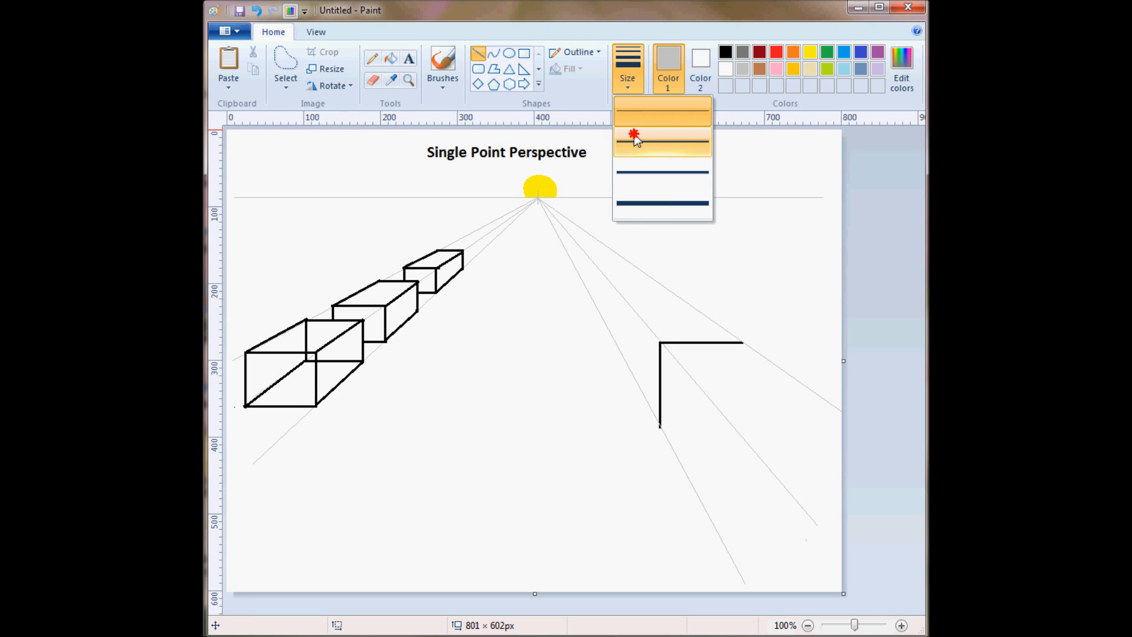
pyautogui.click(725, 52)
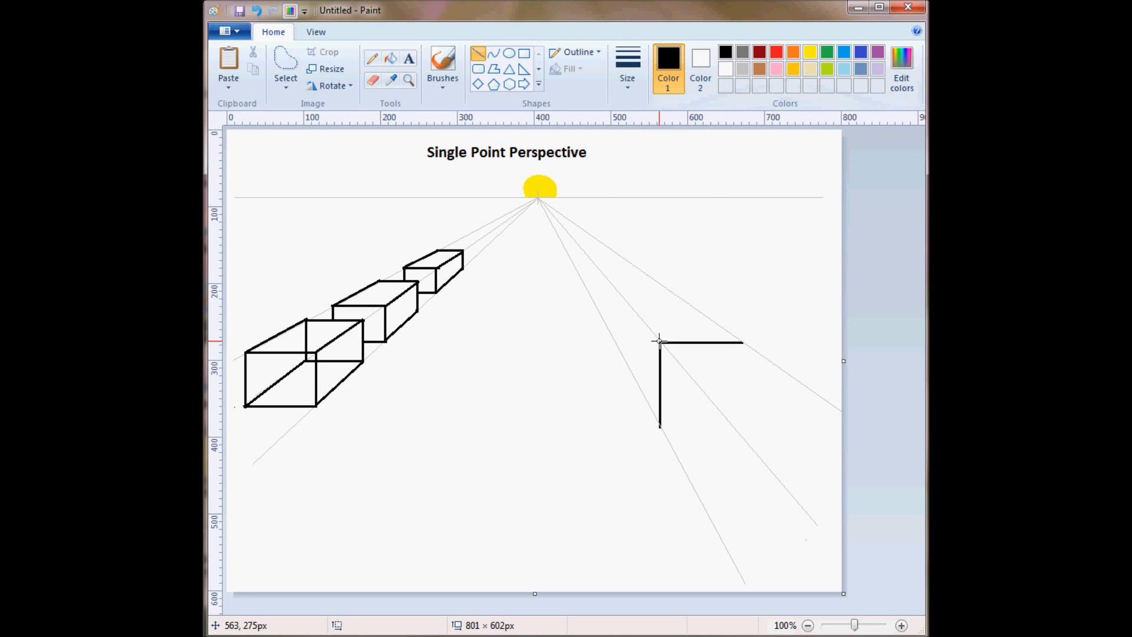
pyautogui.moveTo(660, 342); pyautogui.dragTo(627, 303)
pyautogui.moveTo(626, 303); pyautogui.dragTo(626, 303)
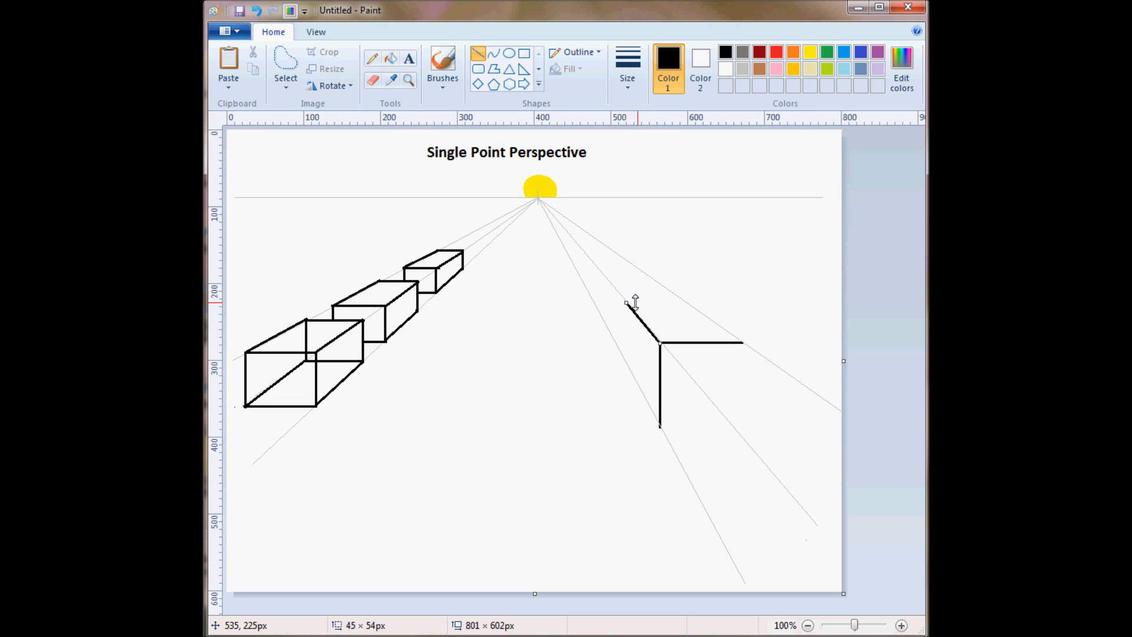
pyautogui.click(728, 291)
pyautogui.moveTo(627, 303)
pyautogui.mouseDown()
pyautogui.moveTo(620, 364)
pyautogui.moveTo(607, 362)
pyautogui.moveTo(626, 365)
pyautogui.moveTo(661, 424)
pyautogui.mouseUp()
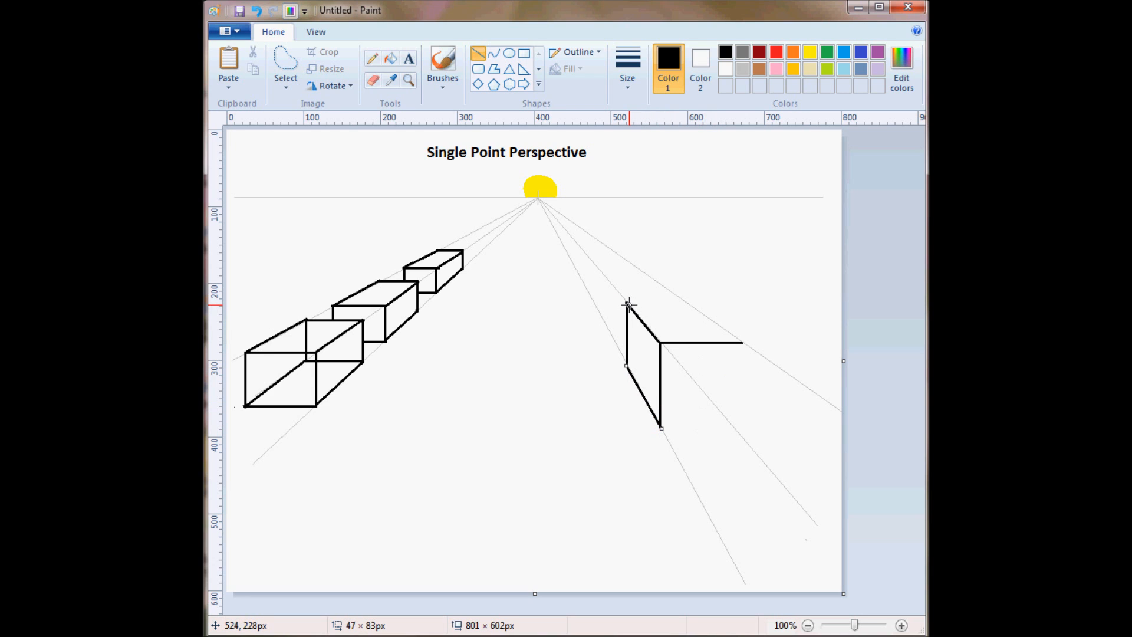
pyautogui.moveTo(627, 303)
pyautogui.mouseDown()
pyautogui.moveTo(687, 301)
pyautogui.moveTo(742, 342)
pyautogui.mouseUp()
pyautogui.click(751, 340)
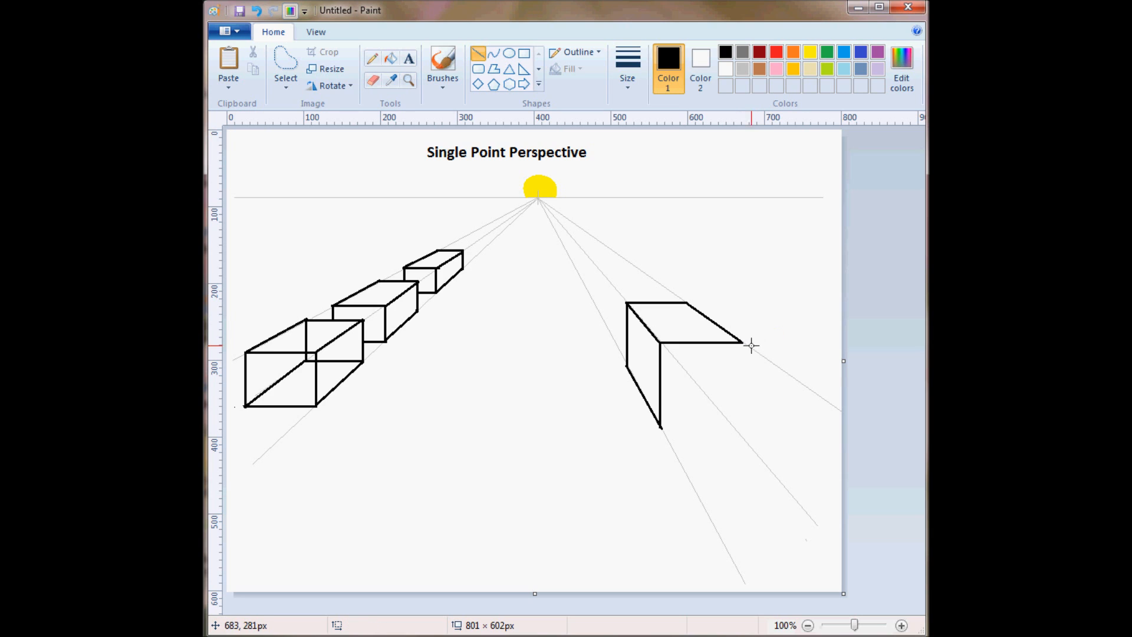
# Complete the new box's front face with a straight vertical right edge about 112 px long and a horizontal bottom edge.
pyautogui.moveTo(742, 342); pyautogui.dragTo(741, 425)
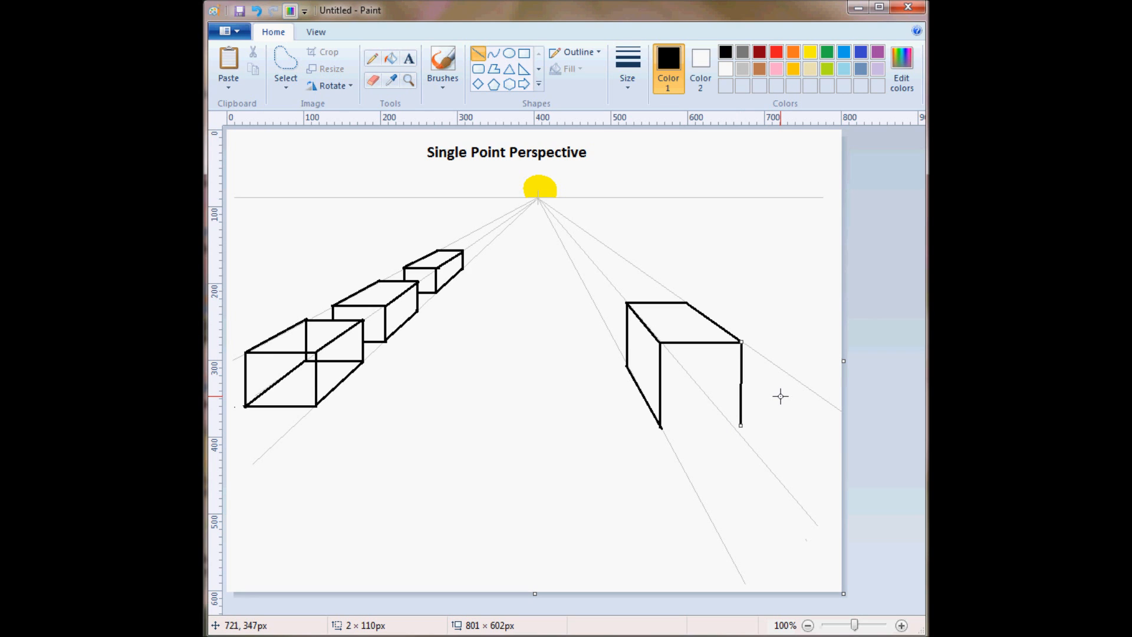
pyautogui.hotkey('ctrl', 'z')
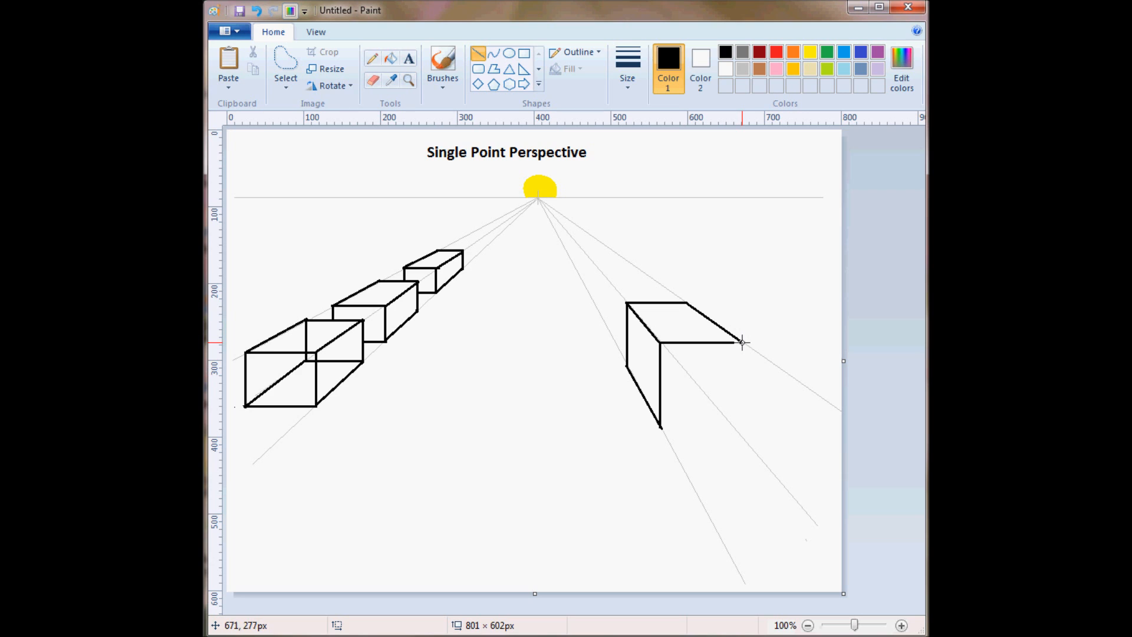
pyautogui.moveTo(741, 342); pyautogui.dragTo(740, 427)
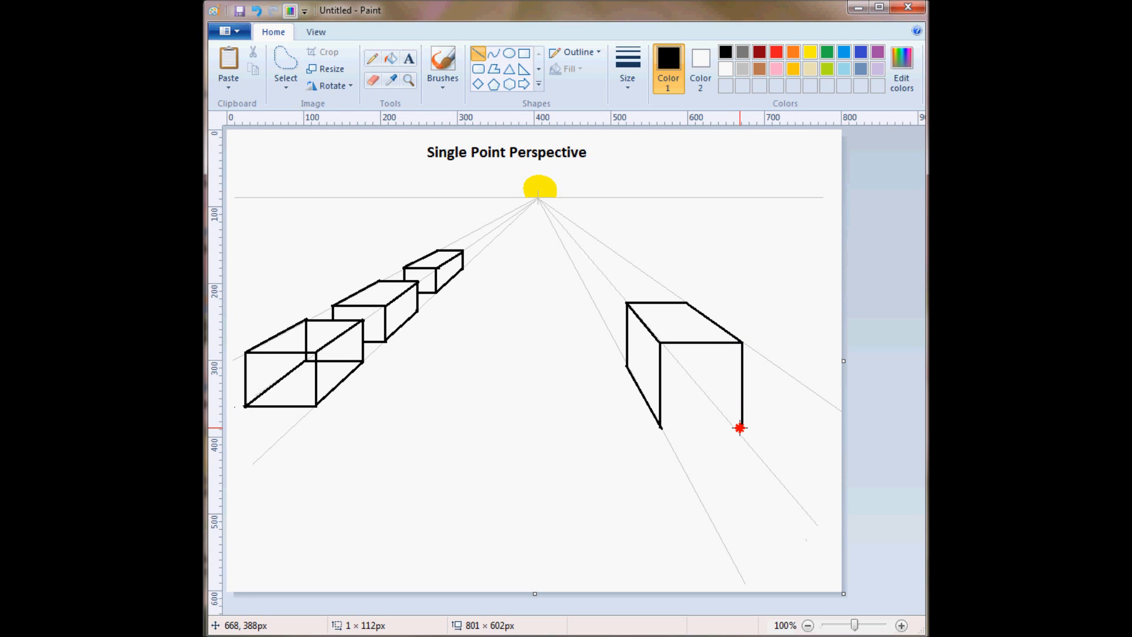
pyautogui.moveTo(740, 428); pyautogui.dragTo(740, 428)
pyautogui.moveTo(660, 427); pyautogui.dragTo(742, 427)
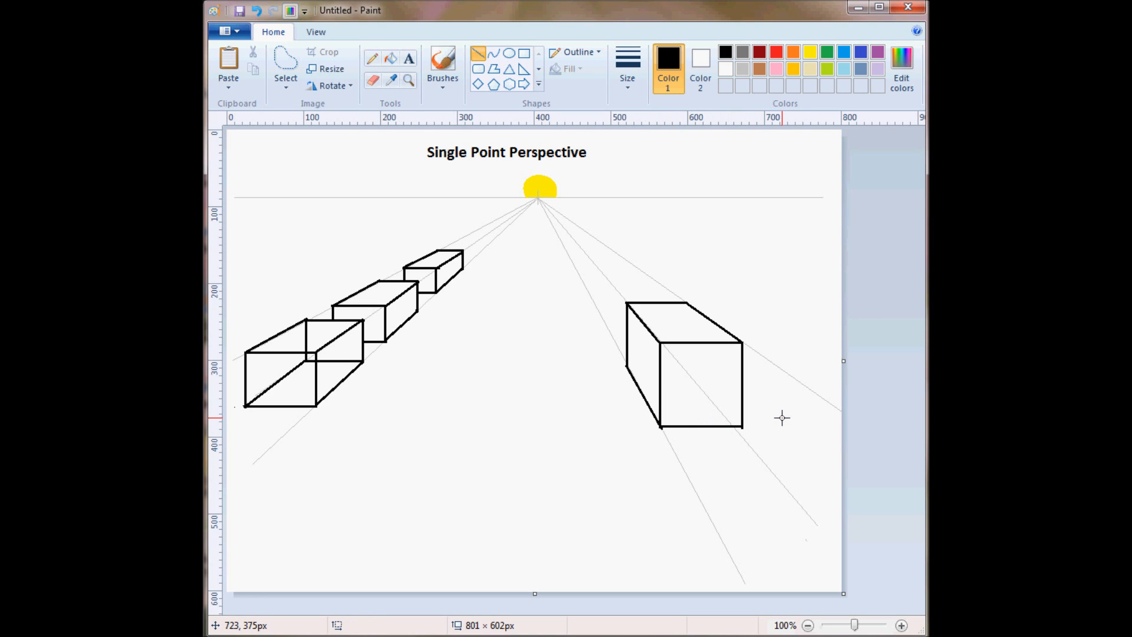